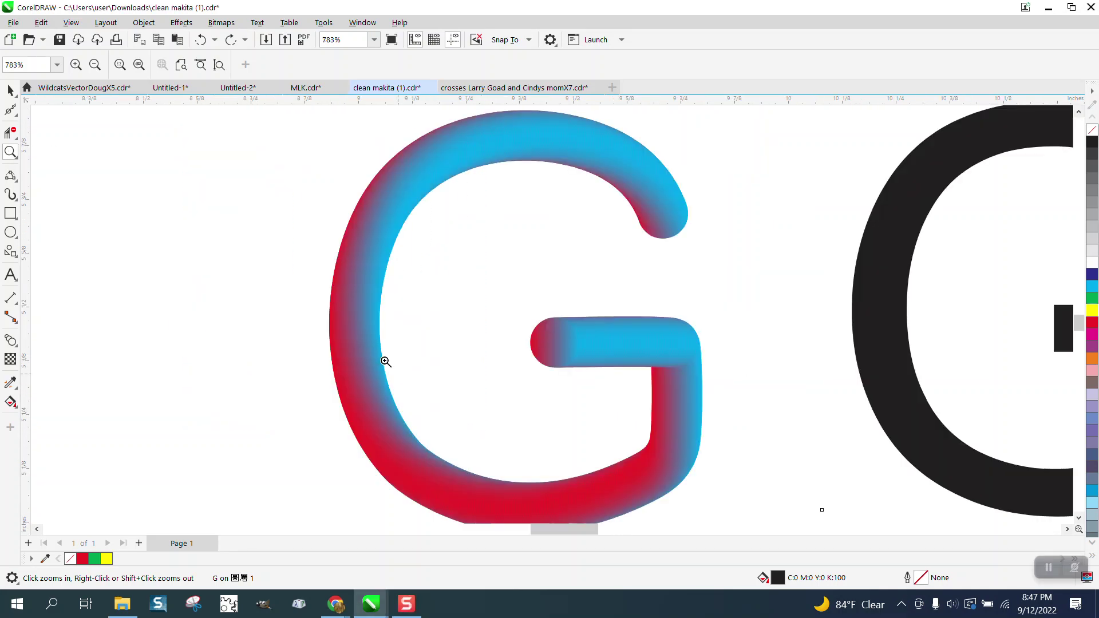
Convert the black Arial G to a 300 dpi bitmap
{"action": "scroll", "coordinate": [326, 318], "scroll_direction": "down", "scroll_amount": 1}
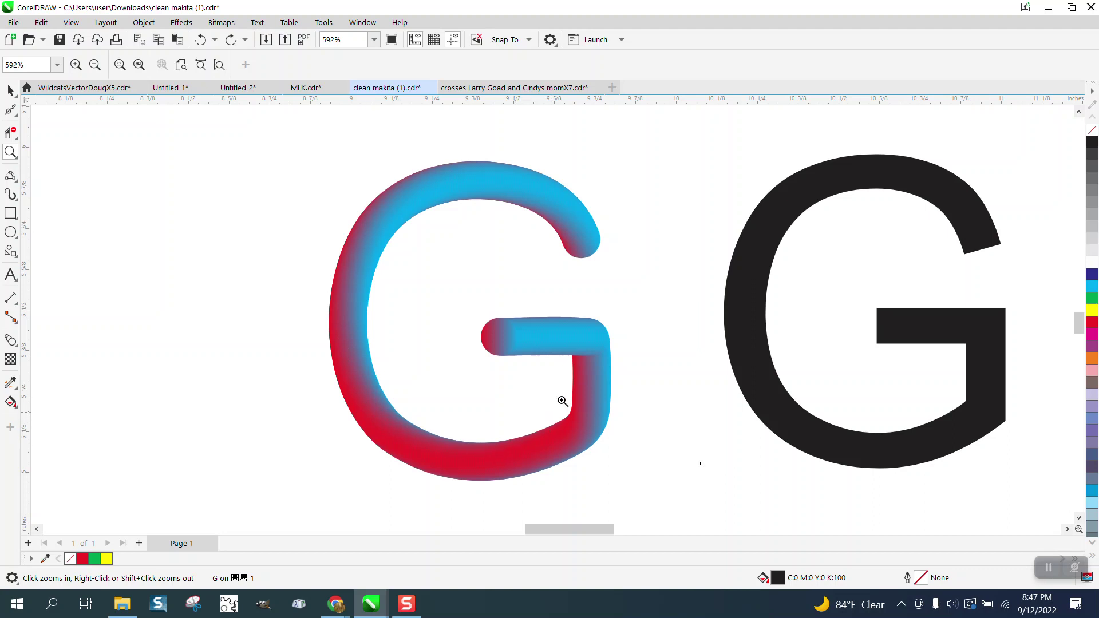
{"action": "scroll", "coordinate": [535, 338], "scroll_direction": "down", "scroll_amount": 2}
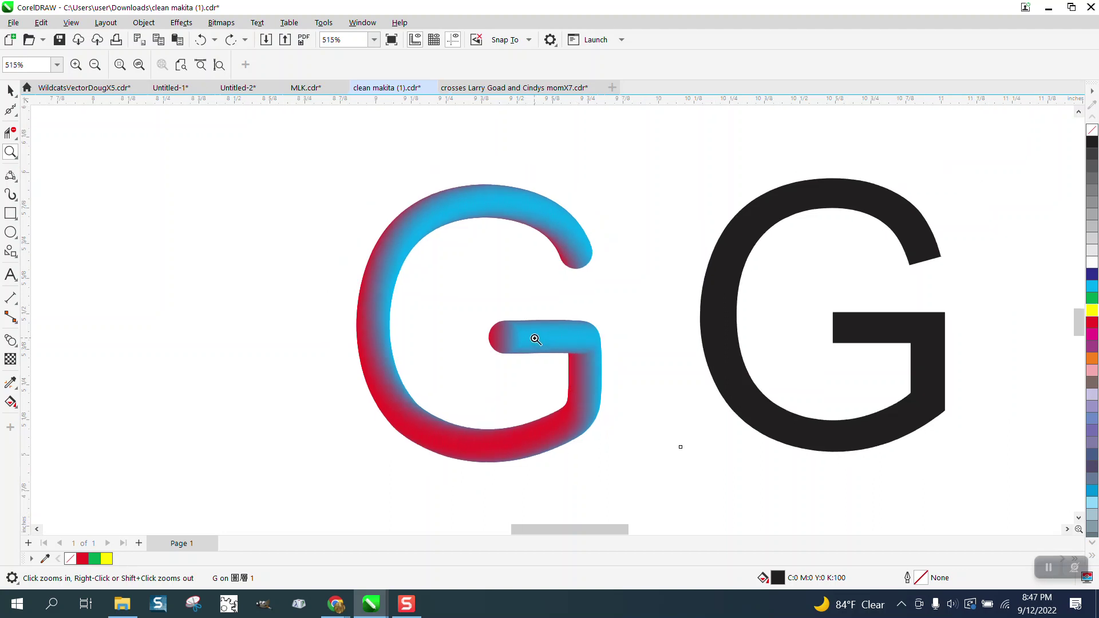
{"action": "left_click", "coordinate": [10, 90]}
{"action": "scroll", "coordinate": [336, 285], "scroll_direction": "down", "scroll_amount": 1}
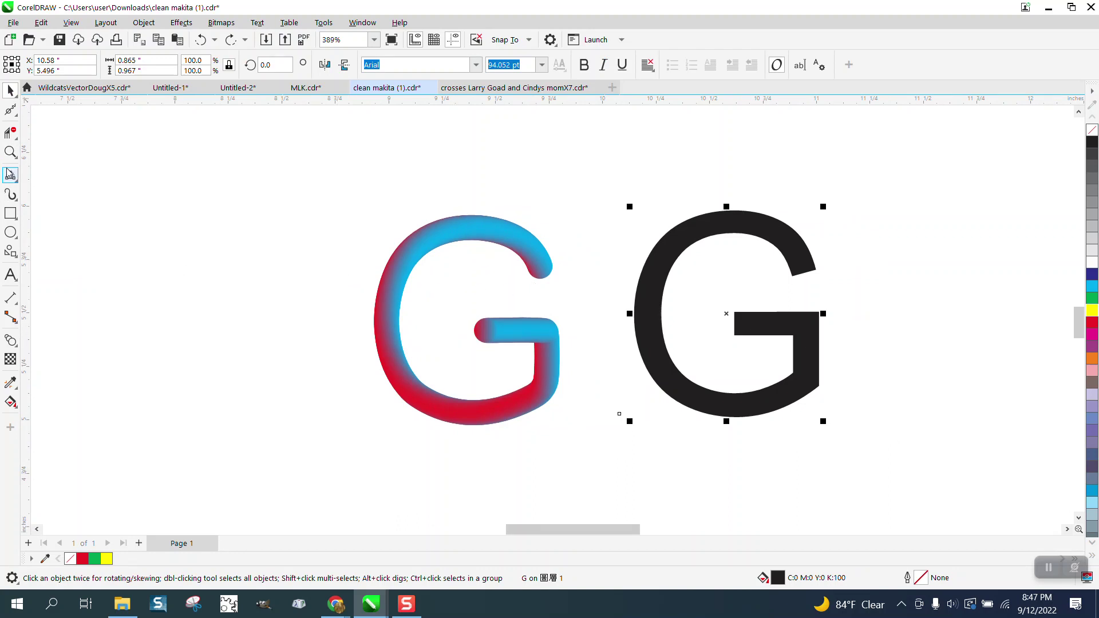
{"action": "left_click", "coordinate": [10, 152]}
{"action": "left_click_drag", "start_coordinate": [398, 210], "coordinate": [604, 387]}
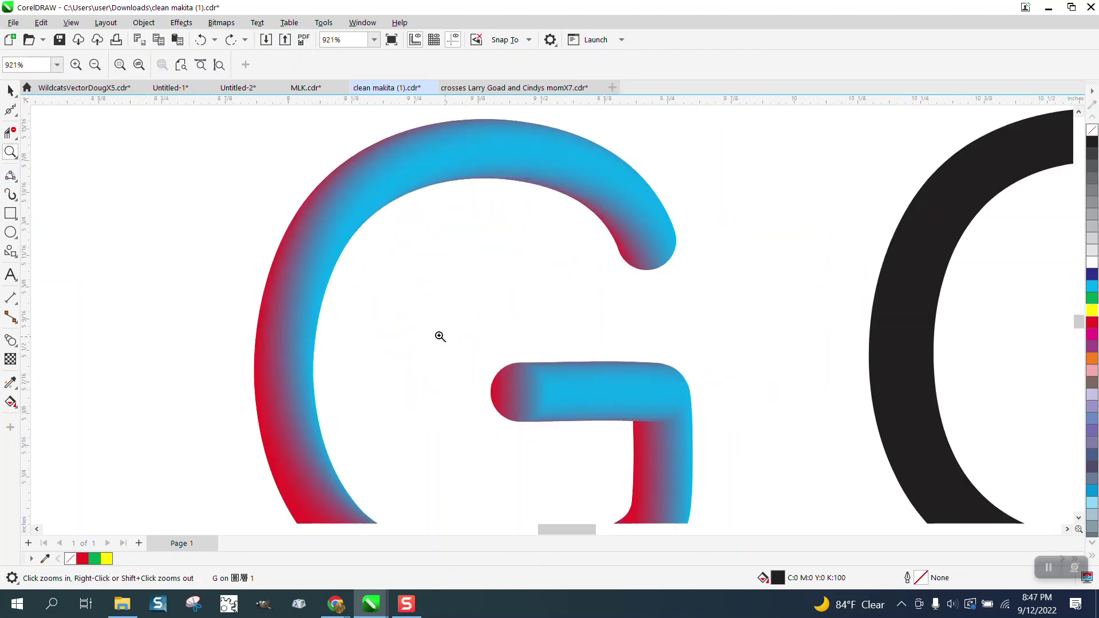
{"action": "scroll", "coordinate": [439, 336], "scroll_direction": "down", "scroll_amount": 3}
{"action": "left_click", "coordinate": [15, 95]}
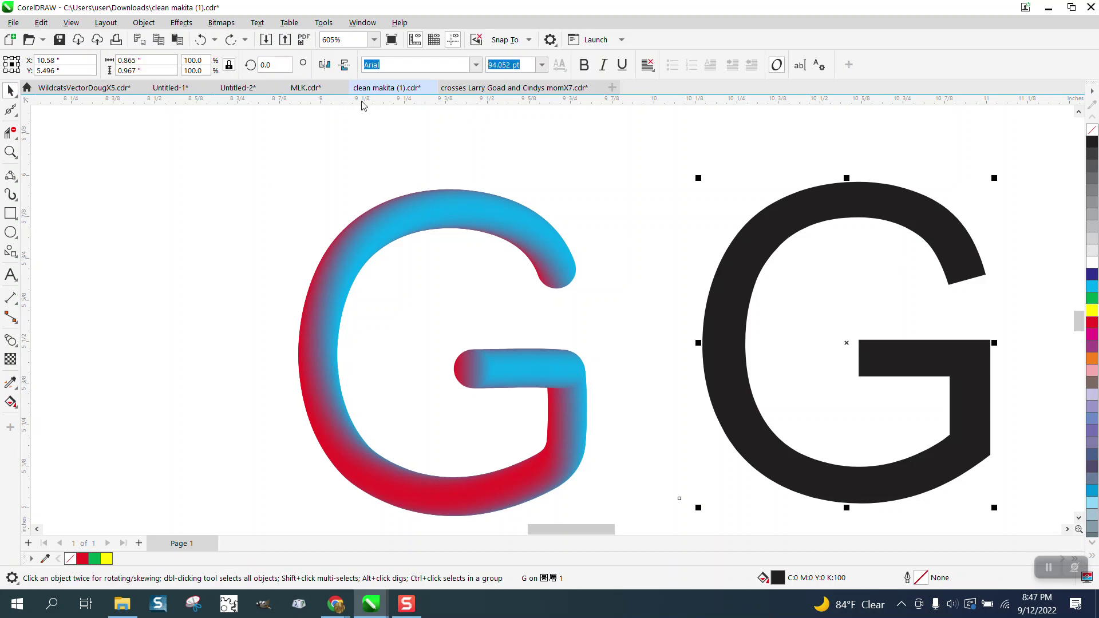
{"action": "left_click", "coordinate": [221, 24]}
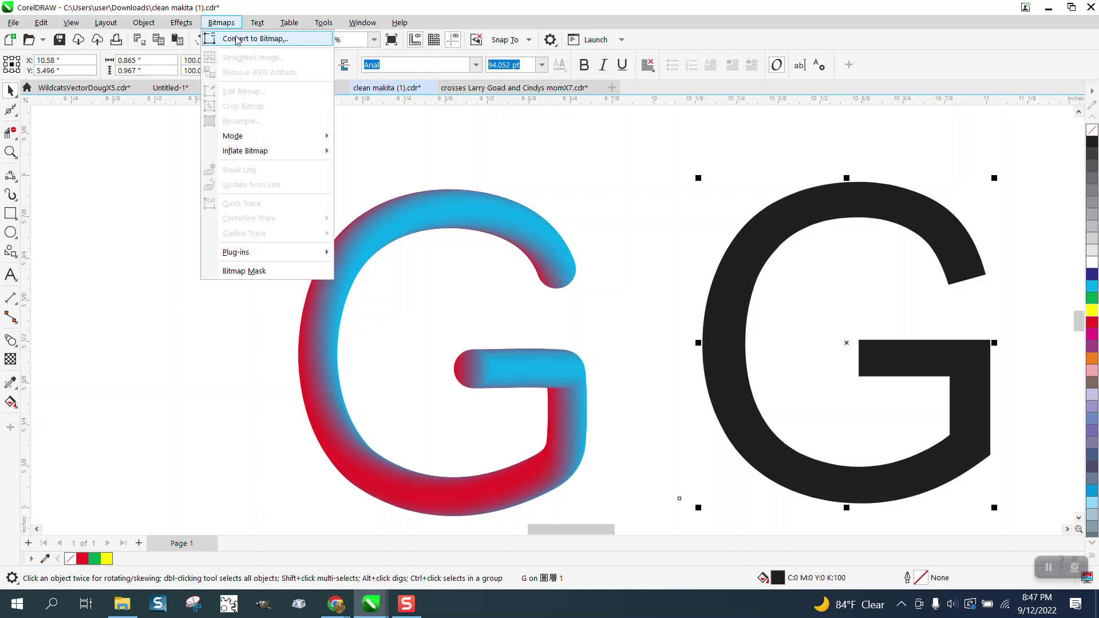
{"action": "left_click", "coordinate": [243, 40]}
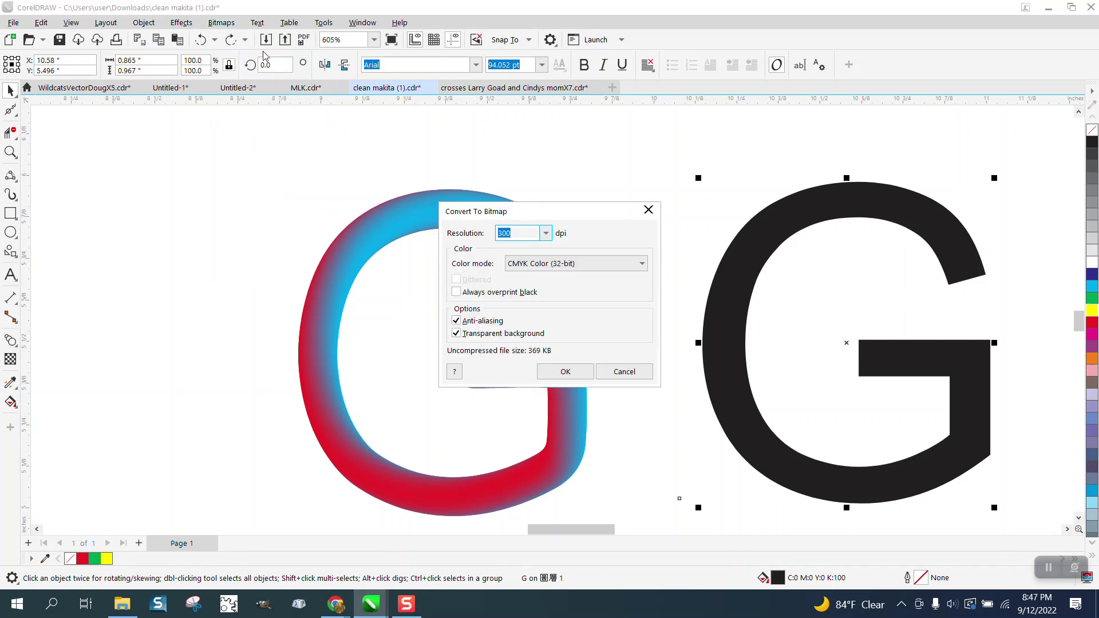
{"action": "left_click", "coordinate": [565, 372]}
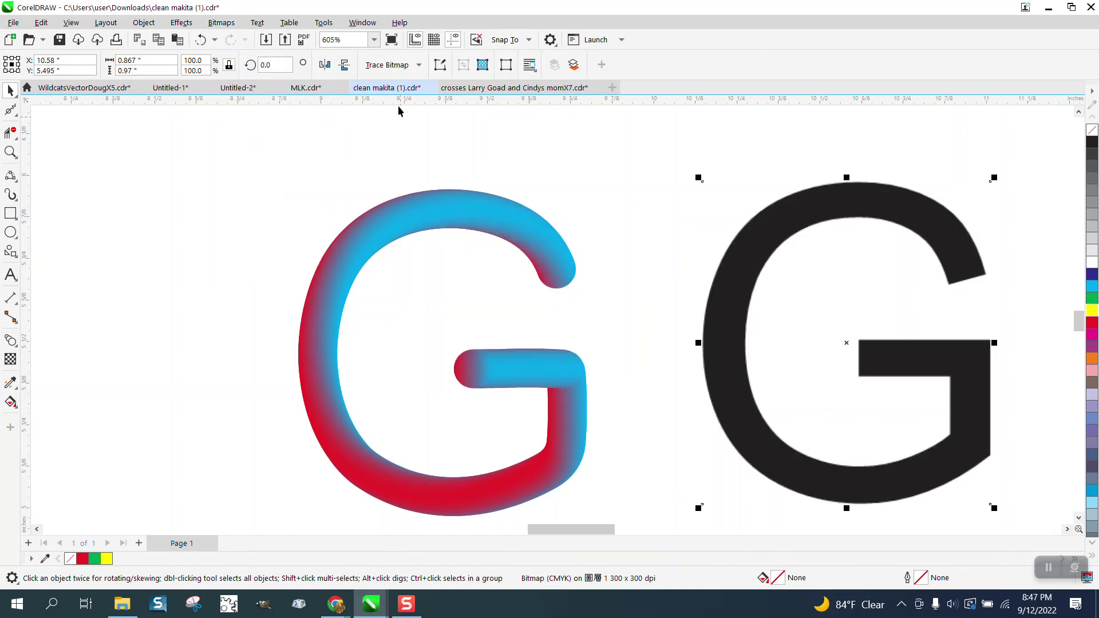
Centerline-trace the bitmap as a Line Drawing and move the traced G to its right
{"action": "left_click", "coordinate": [419, 67]}
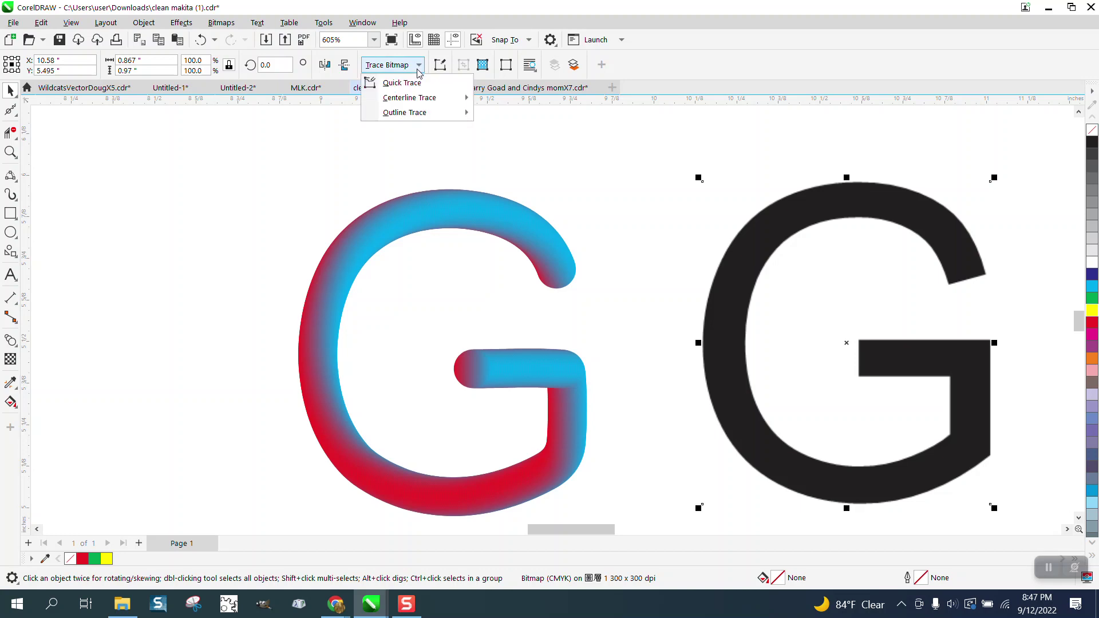
{"action": "mouse_move", "coordinate": [421, 101]}
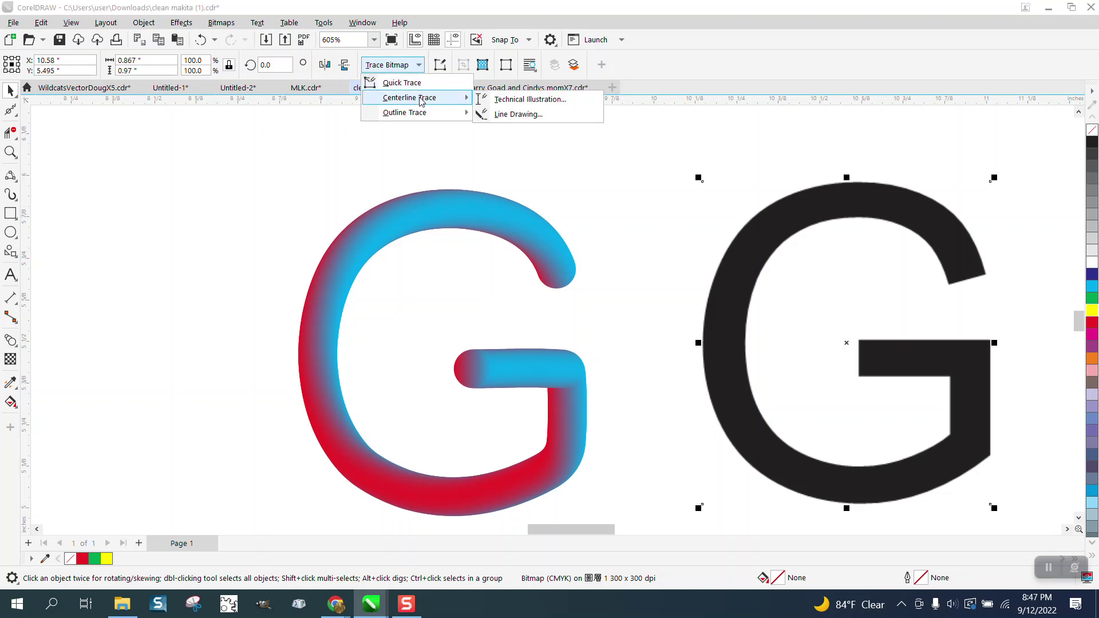
{"action": "left_click", "coordinate": [513, 116]}
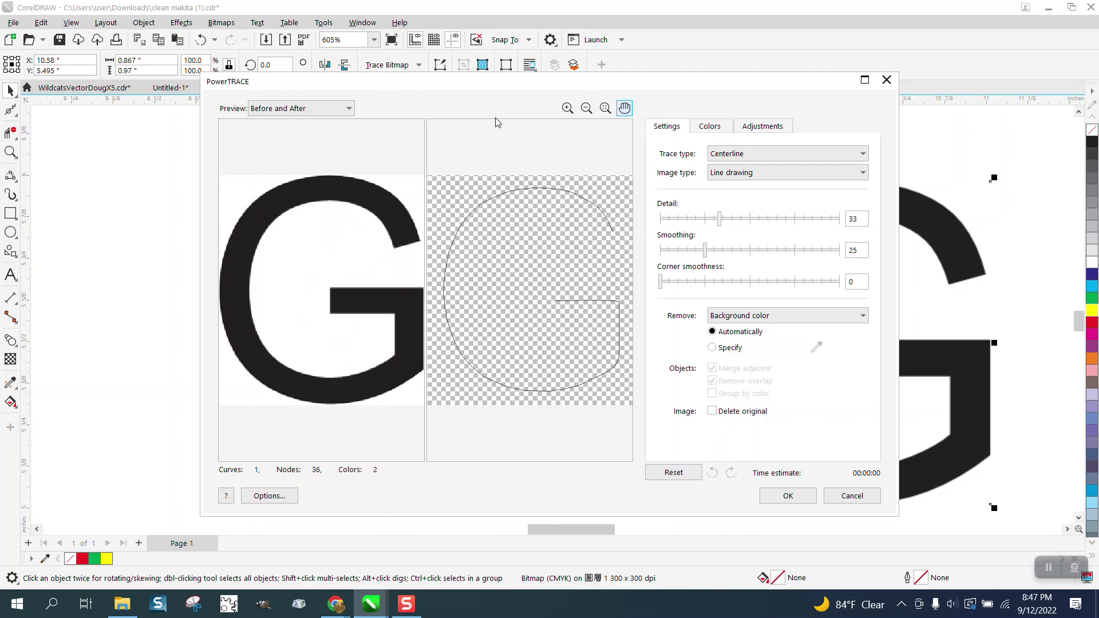
{"action": "left_click", "coordinate": [779, 502]}
{"action": "scroll", "coordinate": [692, 452], "scroll_direction": "down", "scroll_amount": 1}
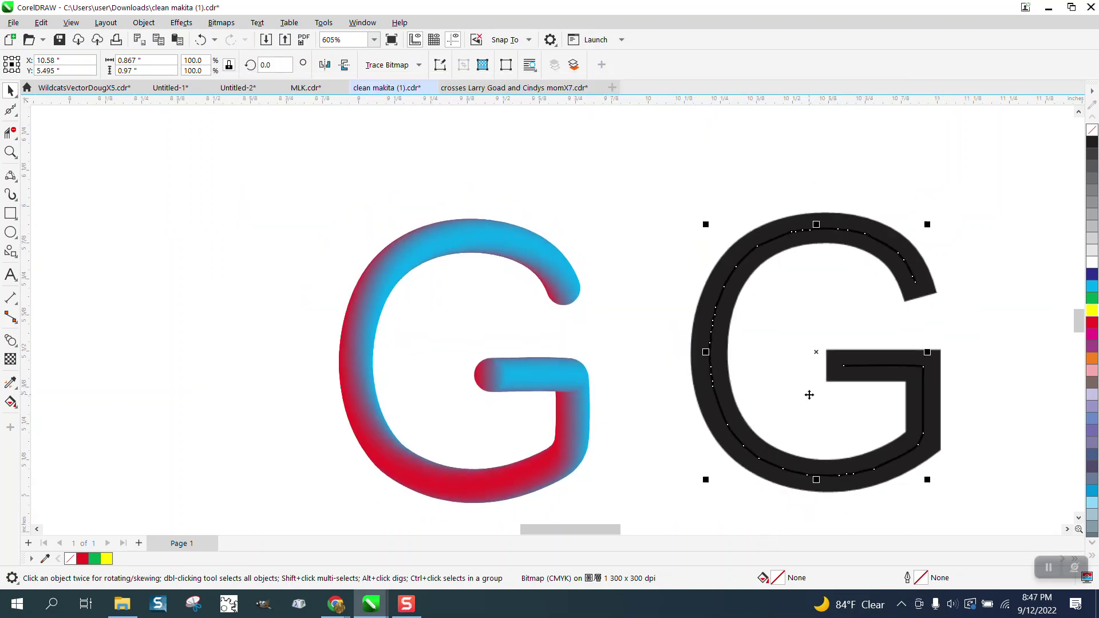
{"action": "left_click", "coordinate": [816, 358]}
{"action": "scroll", "coordinate": [724, 363], "scroll_direction": "down", "scroll_amount": 2}
{"action": "left_click_drag", "start_coordinate": [779, 357], "coordinate": [918, 355]}
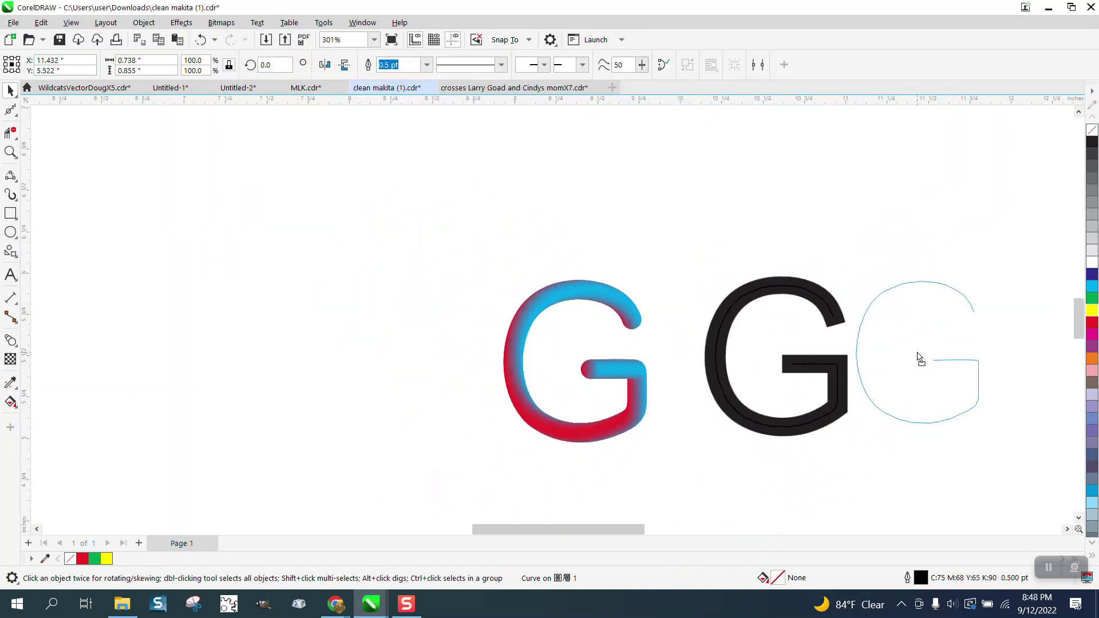
Delete the stray end node on the traced G's top tail
{"action": "left_click", "coordinate": [10, 152]}
{"action": "left_click_drag", "start_coordinate": [815, 261], "coordinate": [1035, 410]}
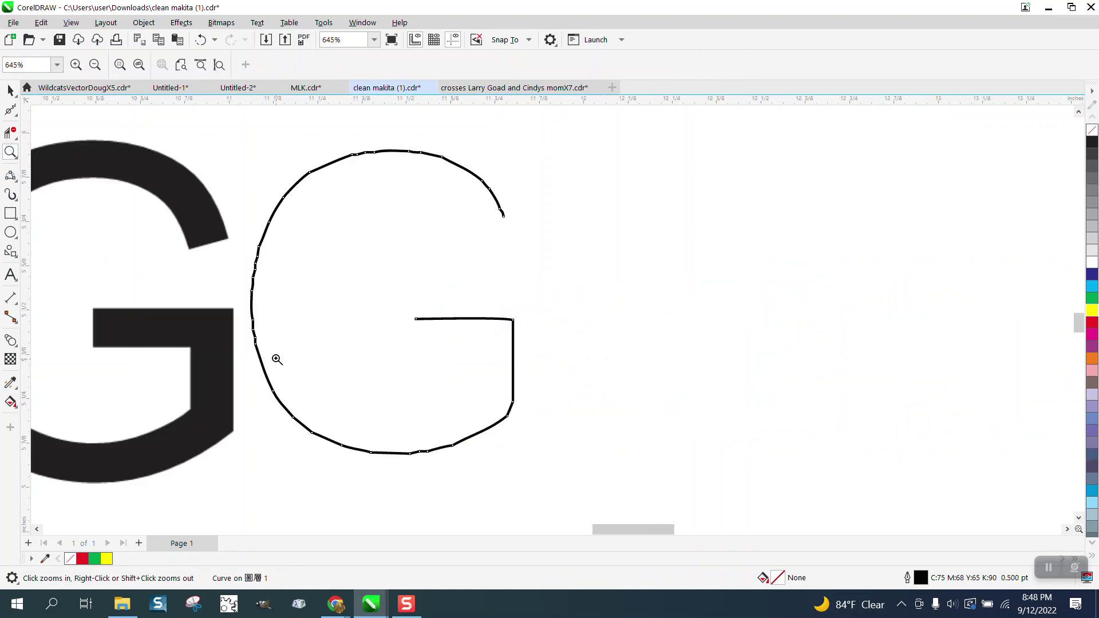
{"action": "left_click", "coordinate": [14, 113]}
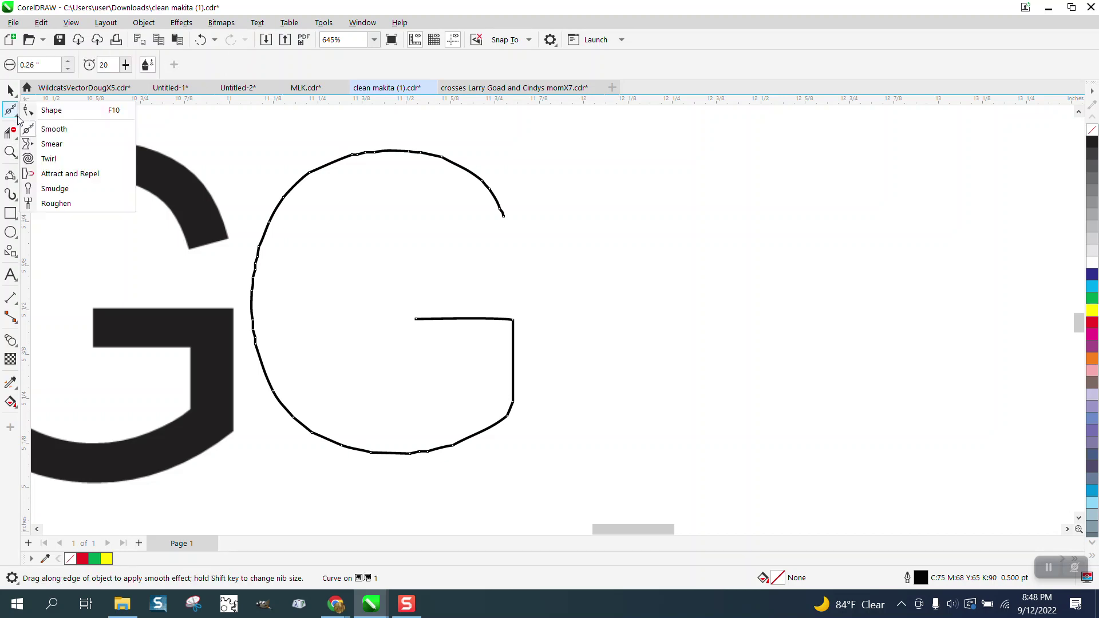
{"action": "left_click", "coordinate": [50, 108]}
{"action": "left_click", "coordinate": [512, 217]}
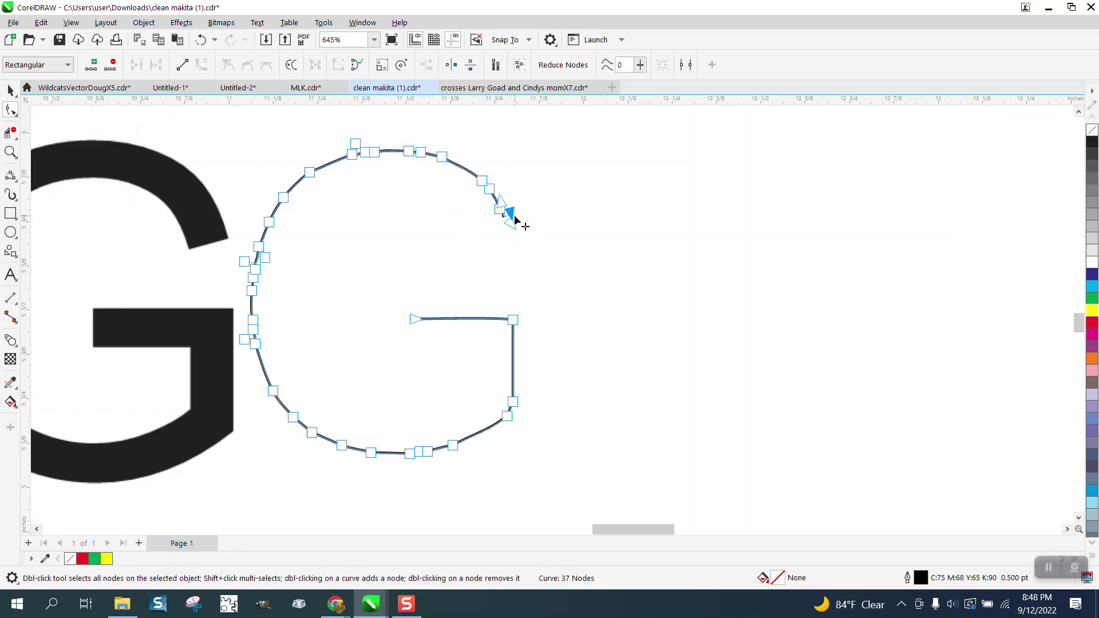
{"action": "key", "text": "Delete"}
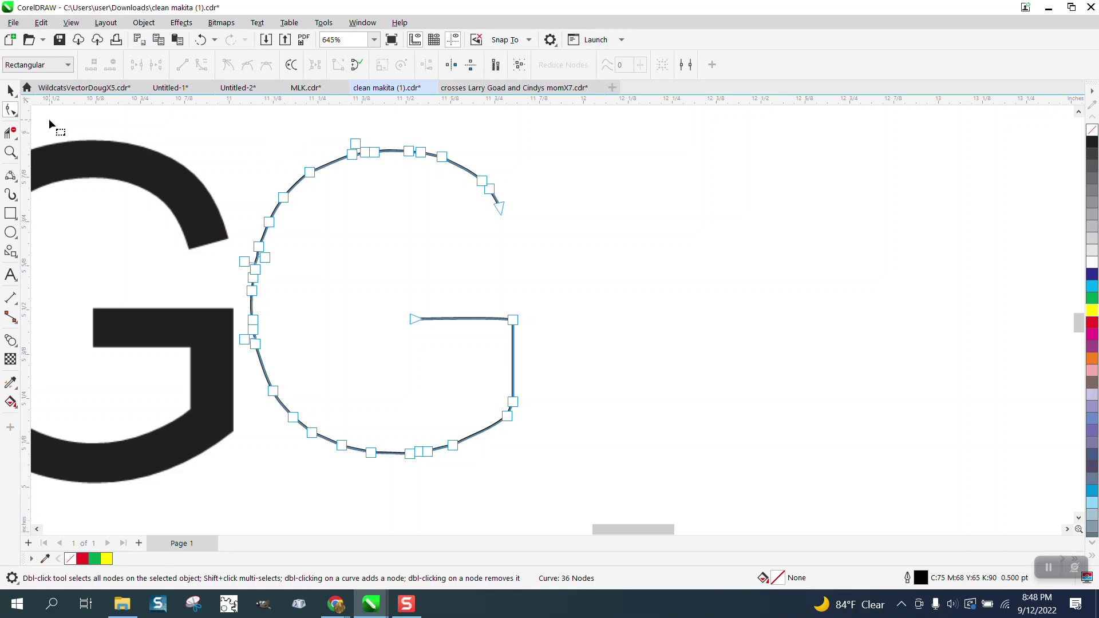
Brush the G's top arc with the Smooth tool to clean its jagged segments
{"action": "left_click", "coordinate": [18, 122]}
{"action": "left_click", "coordinate": [57, 108]}
{"action": "left_click", "coordinate": [16, 115]}
{"action": "left_click", "coordinate": [49, 127]}
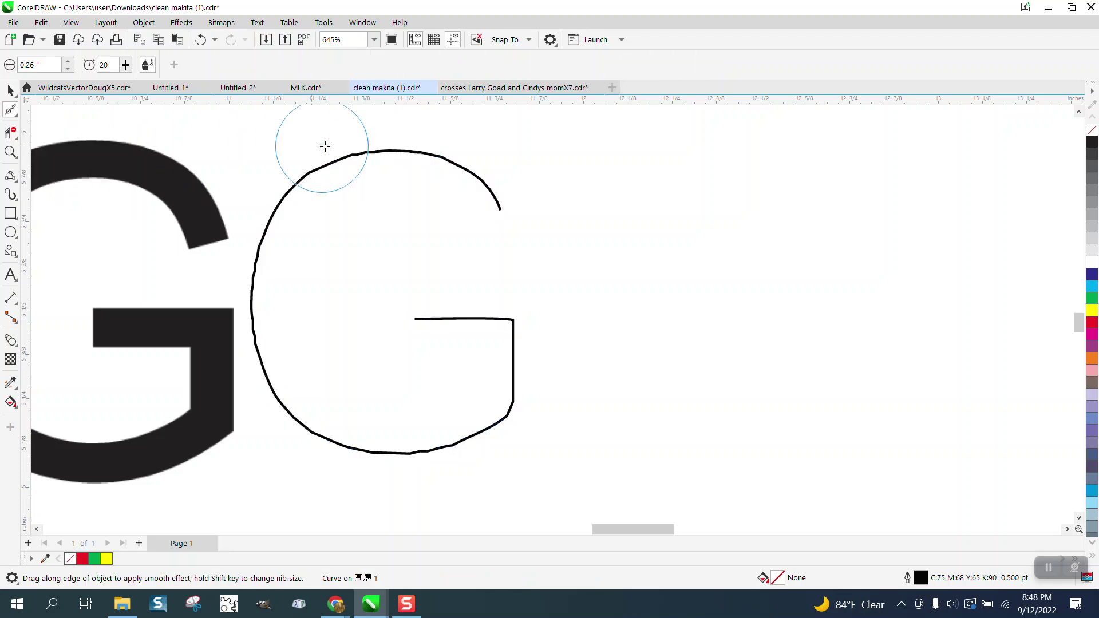
{"action": "mouse_move", "coordinate": [461, 159]}
{"action": "left_mouse_down"}
{"action": "mouse_move", "coordinate": [481, 182]}
{"action": "mouse_move", "coordinate": [375, 160]}
{"action": "mouse_move", "coordinate": [307, 177]}
{"action": "mouse_move", "coordinate": [263, 263]}
{"action": "mouse_move", "coordinate": [259, 319]}
{"action": "mouse_move", "coordinate": [254, 294]}
{"action": "mouse_move", "coordinate": [286, 405]}
{"action": "mouse_move", "coordinate": [412, 447]}
{"action": "mouse_move", "coordinate": [464, 444]}
{"action": "mouse_move", "coordinate": [443, 449]}
{"action": "mouse_move", "coordinate": [493, 407]}
{"action": "mouse_move", "coordinate": [492, 417]}
{"action": "mouse_move", "coordinate": [269, 410]}
{"action": "mouse_move", "coordinate": [240, 284]}
{"action": "mouse_move", "coordinate": [240, 294]}
{"action": "mouse_move", "coordinate": [312, 192]}
{"action": "mouse_move", "coordinate": [444, 179]}
{"action": "mouse_move", "coordinate": [437, 167]}
{"action": "mouse_move", "coordinate": [298, 183]}
{"action": "left_mouse_up"}
Move the smoothed G further to the right
{"action": "key", "text": "space"}
{"action": "scroll", "coordinate": [370, 260], "scroll_direction": "down", "scroll_amount": 2}
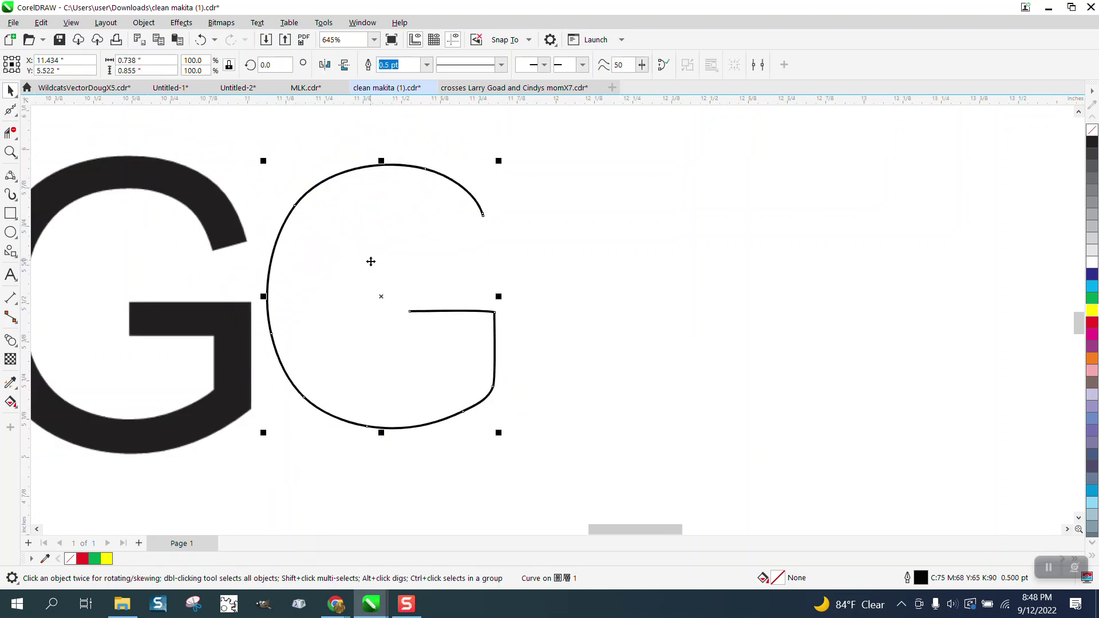
{"action": "left_click_drag", "start_coordinate": [381, 297], "coordinate": [570, 297]}
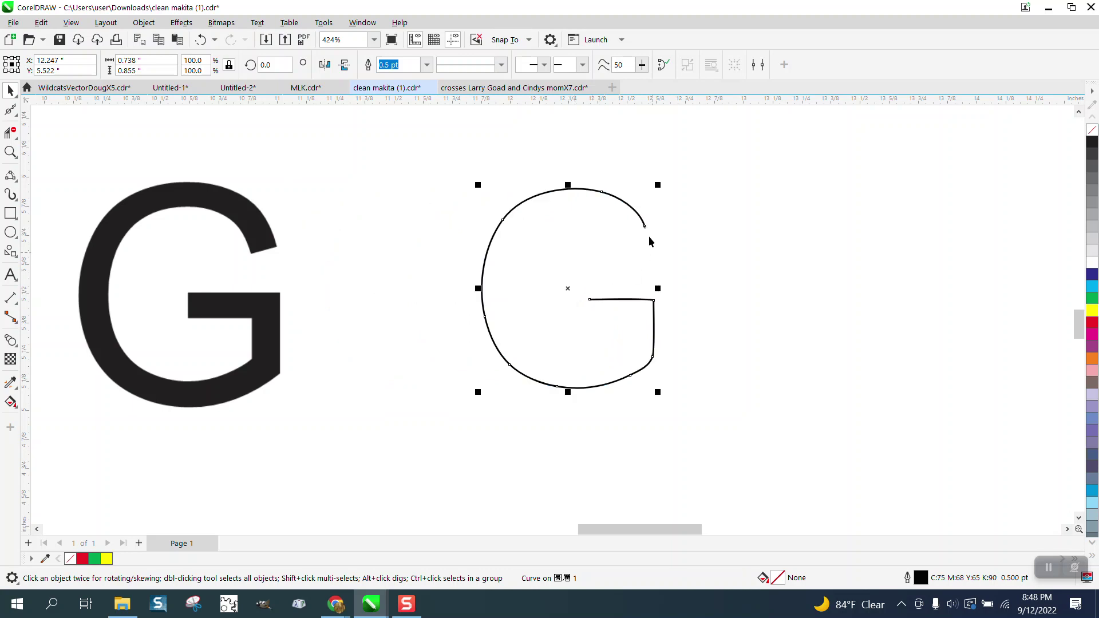
Draw a small circle beside the G, fill it red with no outline, and enlarge it to about 0.118 inch
{"action": "left_click", "coordinate": [10, 231]}
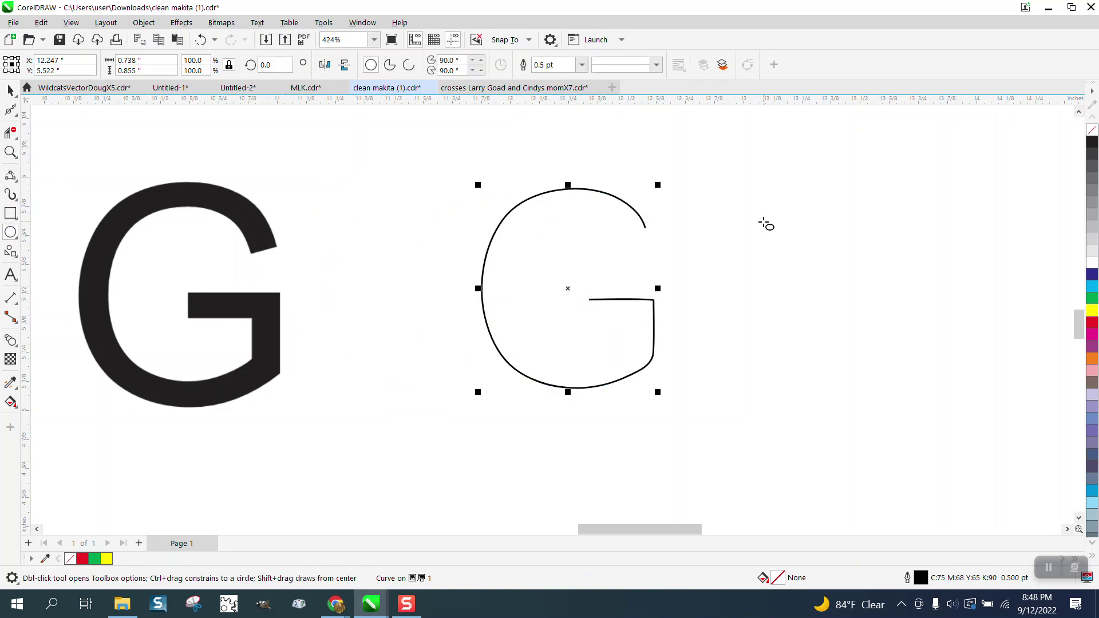
{"action": "left_click_drag", "start_coordinate": [785, 181], "coordinate": [755, 211]}
{"action": "left_click", "coordinate": [1092, 171]}
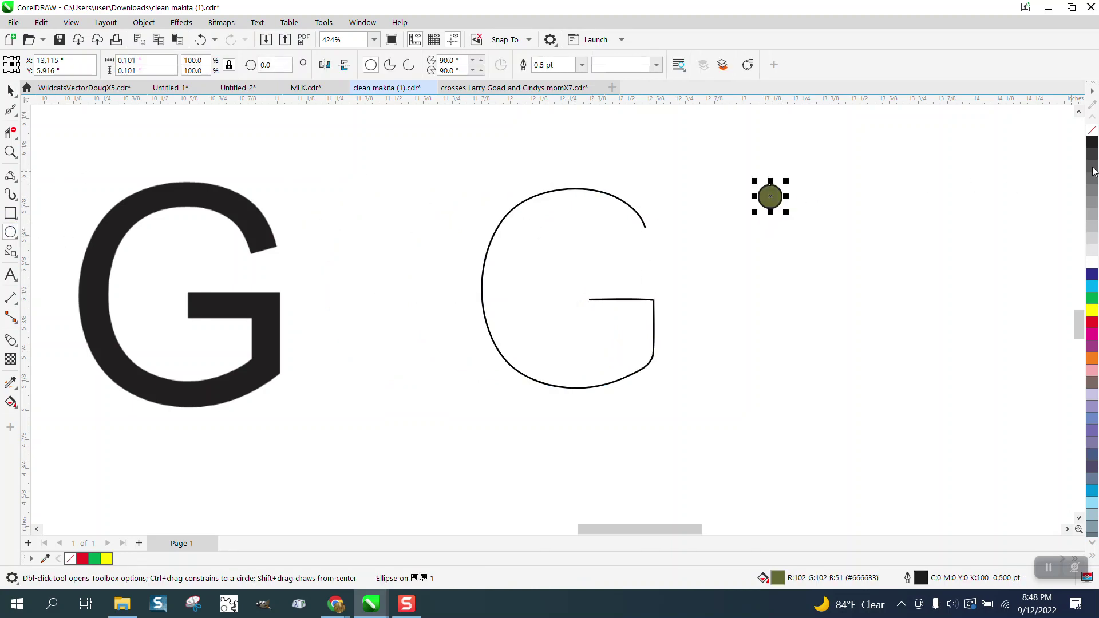
{"action": "left_click", "coordinate": [1093, 131]}
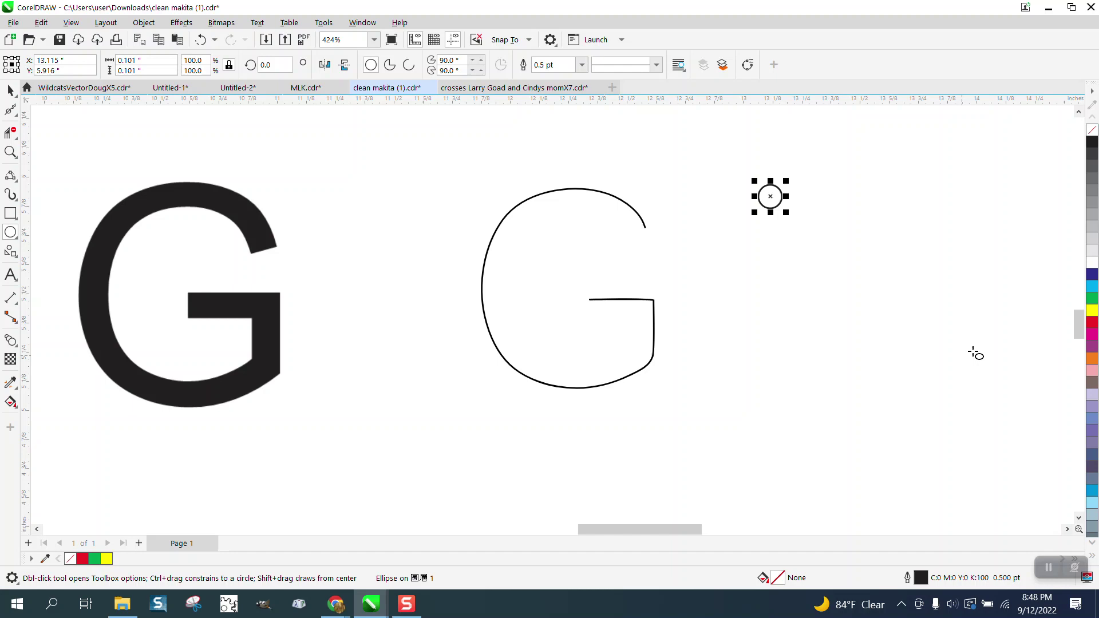
{"action": "left_click", "coordinate": [1094, 325]}
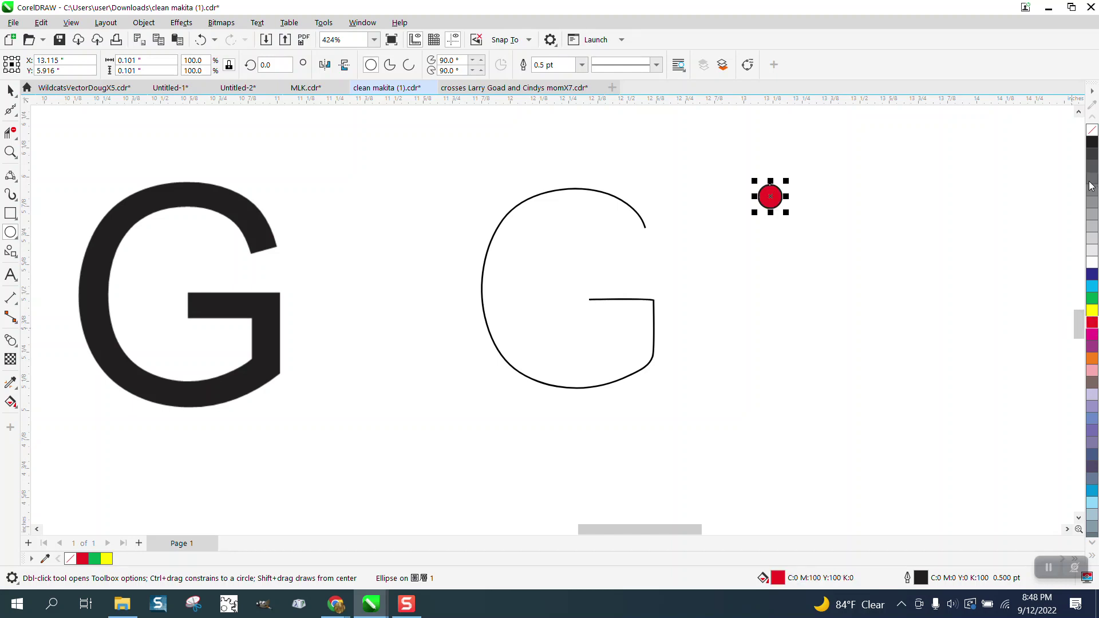
{"action": "right_click", "coordinate": [1092, 130]}
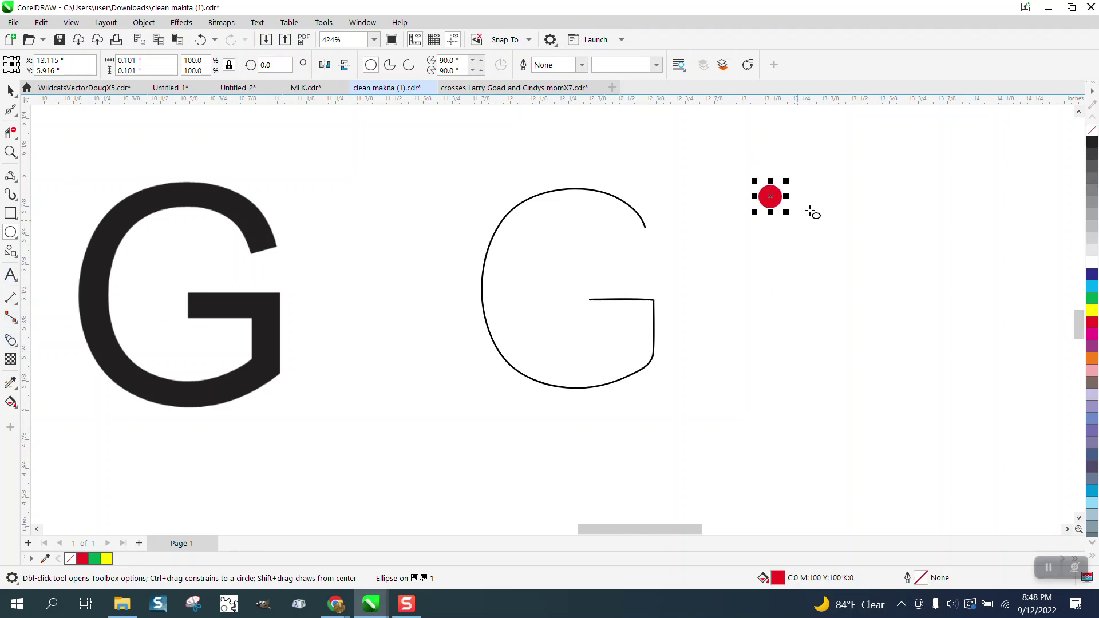
{"action": "left_click_drag", "start_coordinate": [785, 181], "coordinate": [790, 176]}
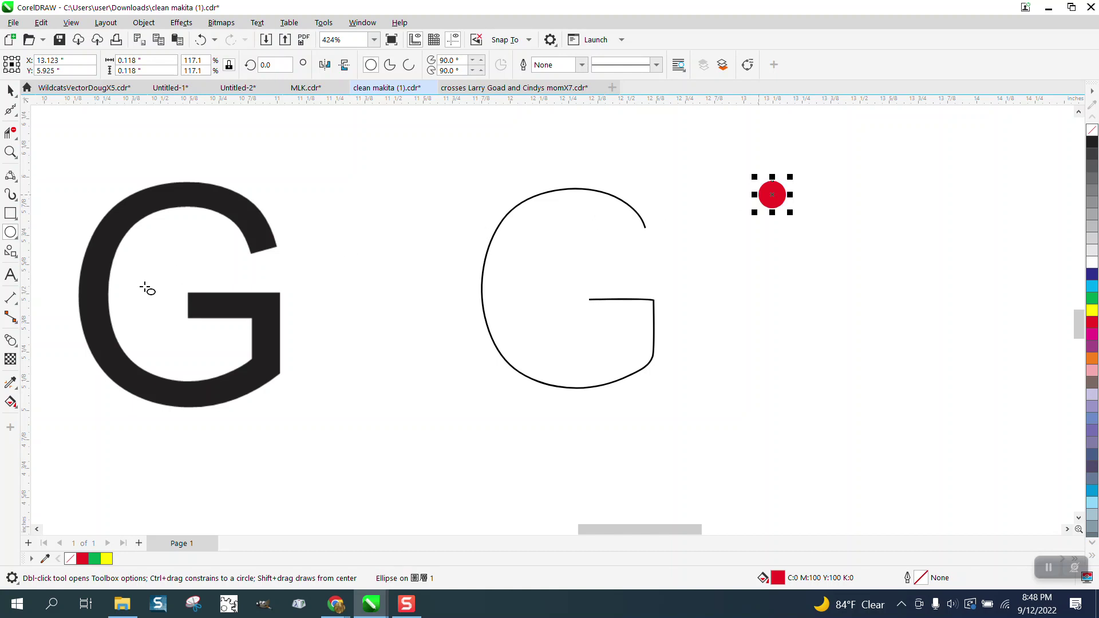
Give the circle a linear fountain fill from red on the left to yellow on the right
{"action": "left_click", "coordinate": [14, 409]}
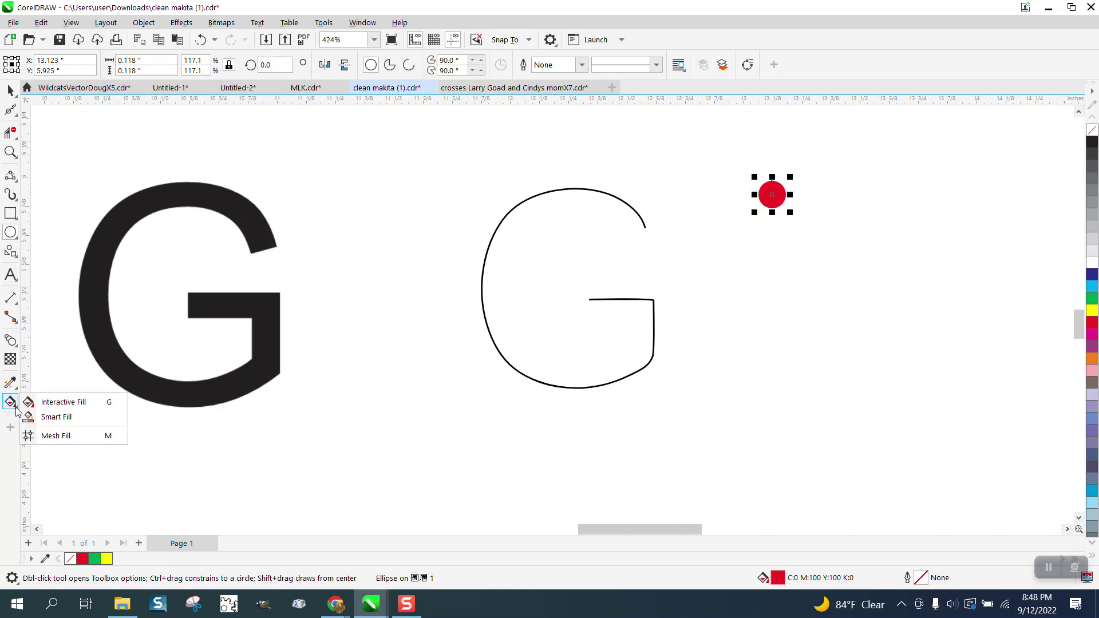
{"action": "left_click", "coordinate": [46, 400]}
{"action": "left_click", "coordinate": [10, 151]}
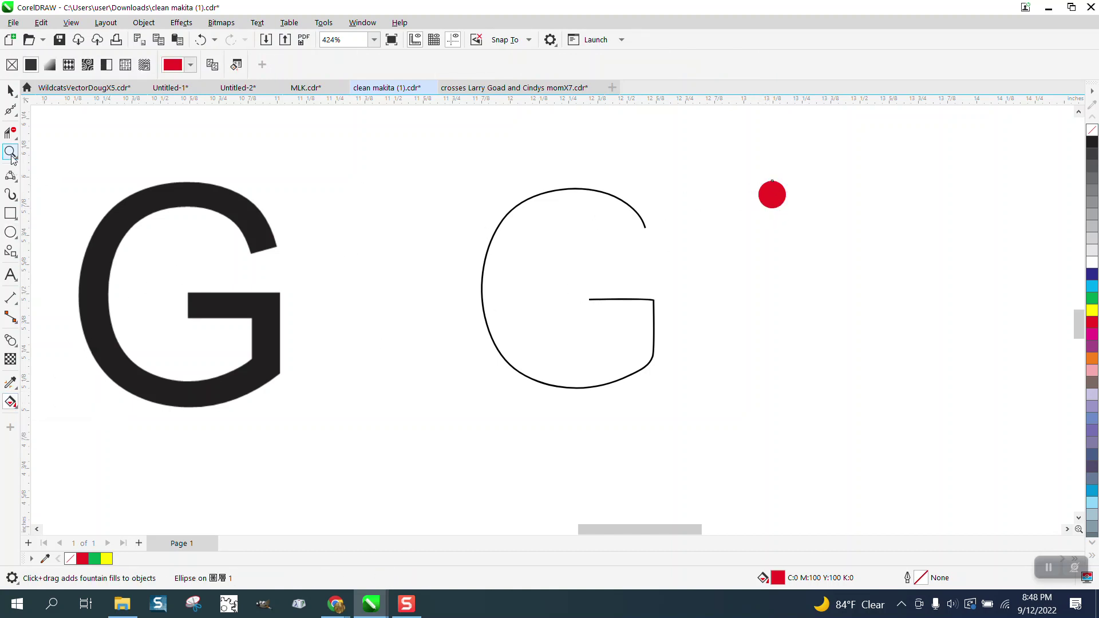
{"action": "left_click_drag", "start_coordinate": [707, 164], "coordinate": [841, 256]}
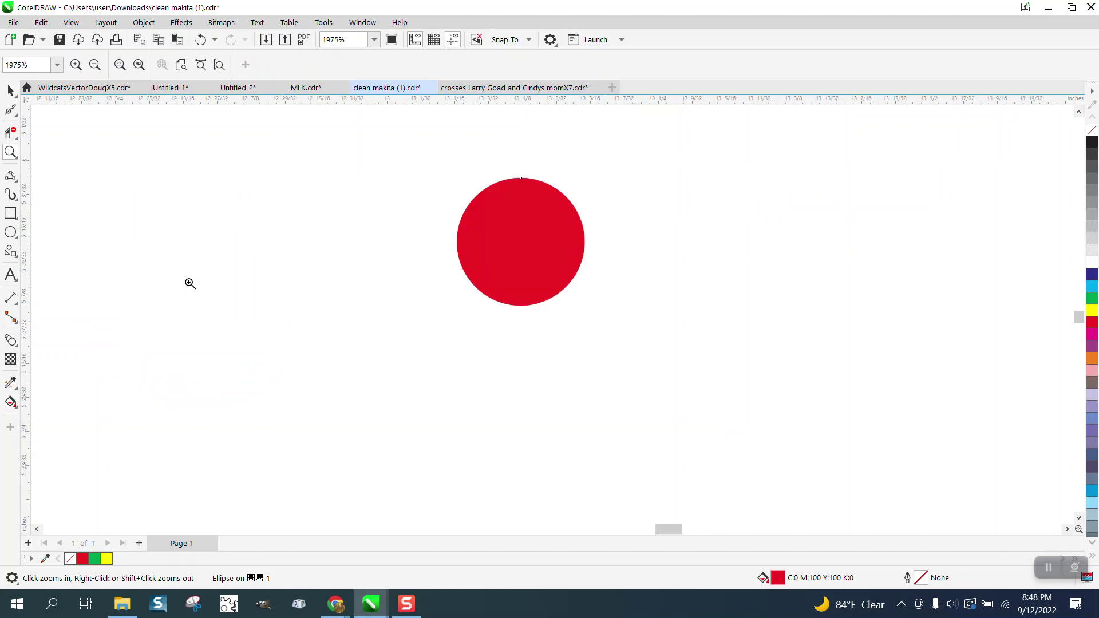
{"action": "left_click", "coordinate": [15, 388]}
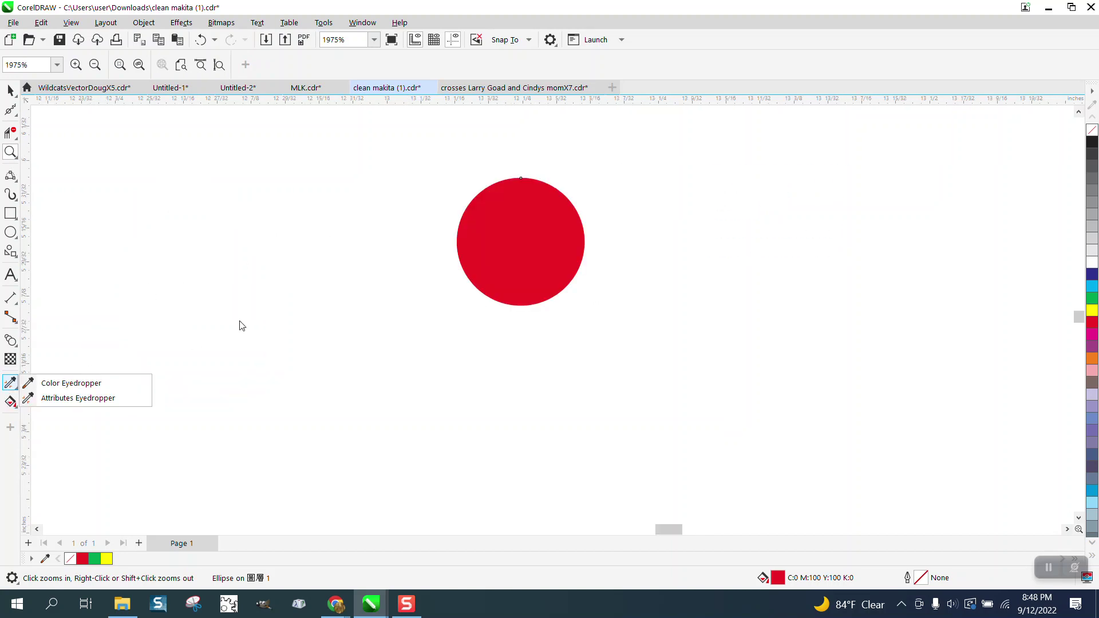
{"action": "left_click", "coordinate": [14, 408]}
{"action": "left_click", "coordinate": [69, 399]}
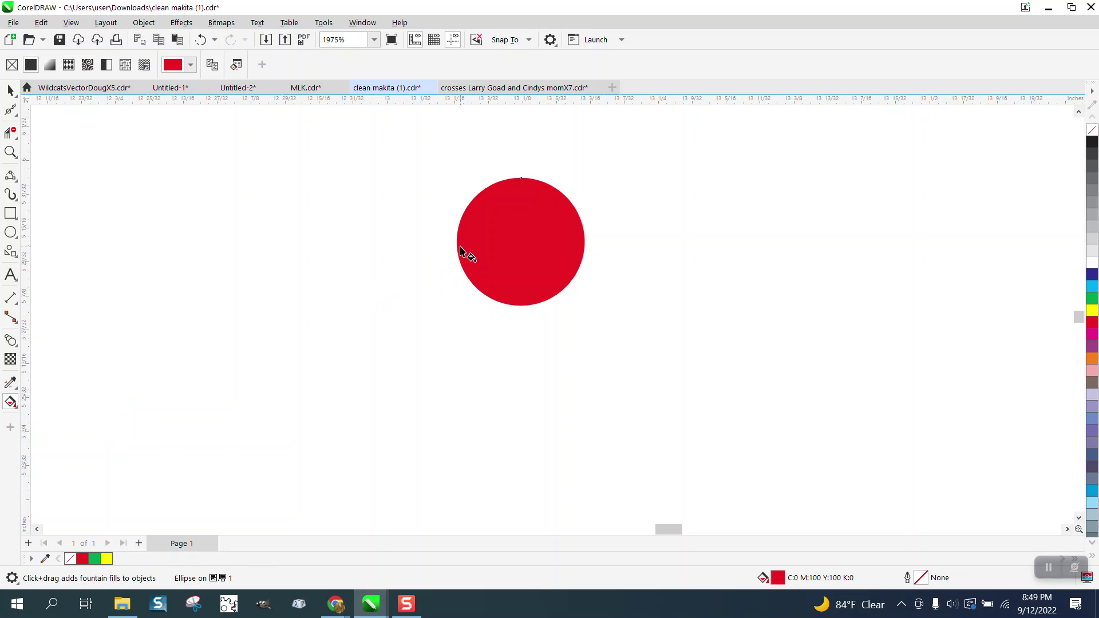
{"action": "left_click_drag", "start_coordinate": [456, 243], "coordinate": [584, 243]}
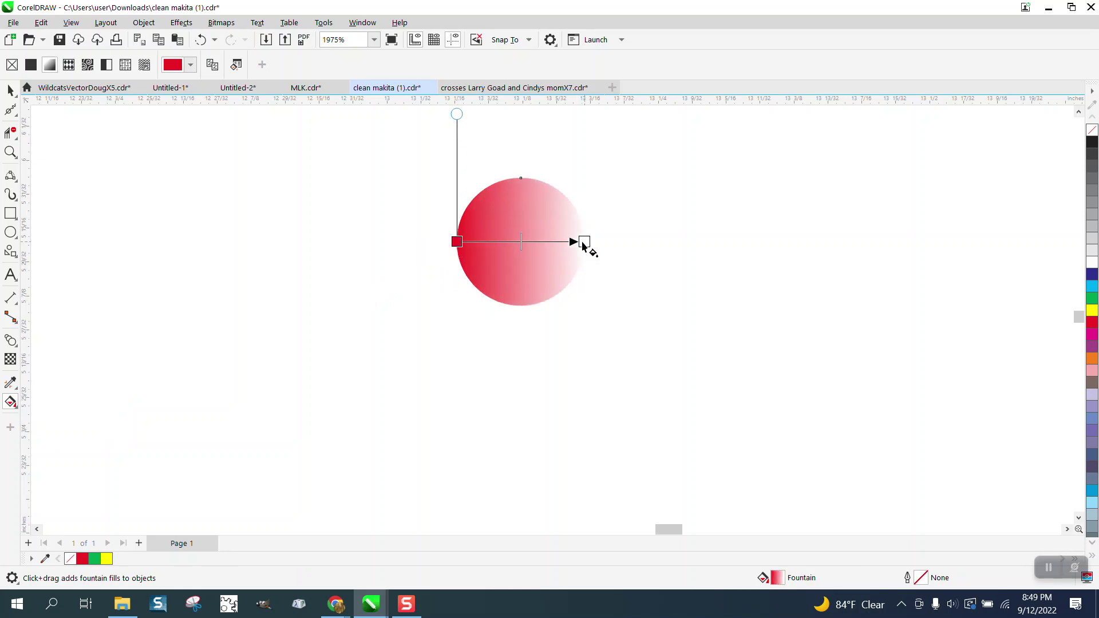
{"action": "left_click_drag", "start_coordinate": [1093, 313], "coordinate": [582, 243]}
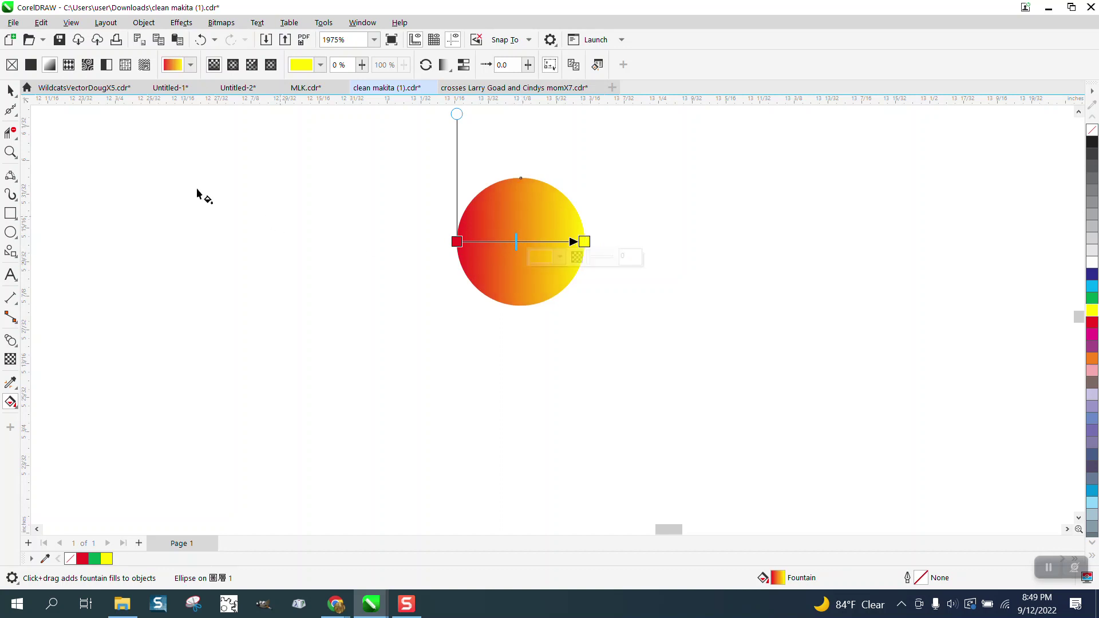
Drop a copy of the gradient circle directly below the original
{"action": "left_click", "coordinate": [11, 90]}
{"action": "scroll", "coordinate": [541, 286], "scroll_direction": "down", "scroll_amount": 1}
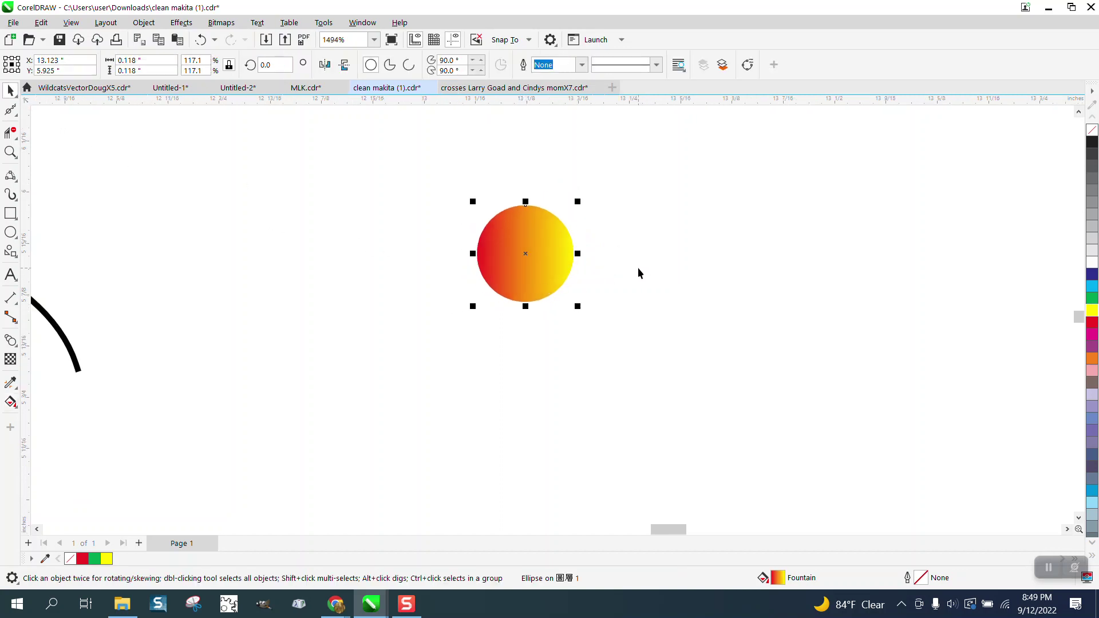
{"action": "scroll", "coordinate": [598, 236], "scroll_direction": "down", "scroll_amount": 2}
{"action": "left_click_drag", "start_coordinate": [566, 251], "coordinate": [585, 457]}
Select both gradient circles and open Effects > Blend
{"action": "scroll", "coordinate": [499, 251], "scroll_direction": "down", "scroll_amount": 1}
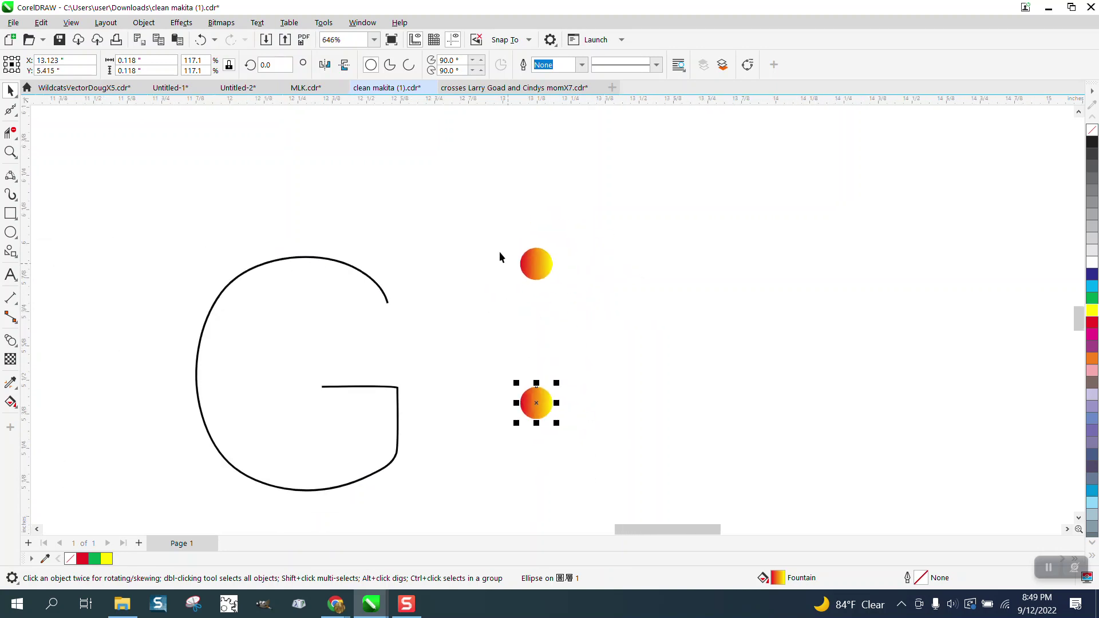
{"action": "left_click_drag", "start_coordinate": [470, 229], "coordinate": [657, 462]}
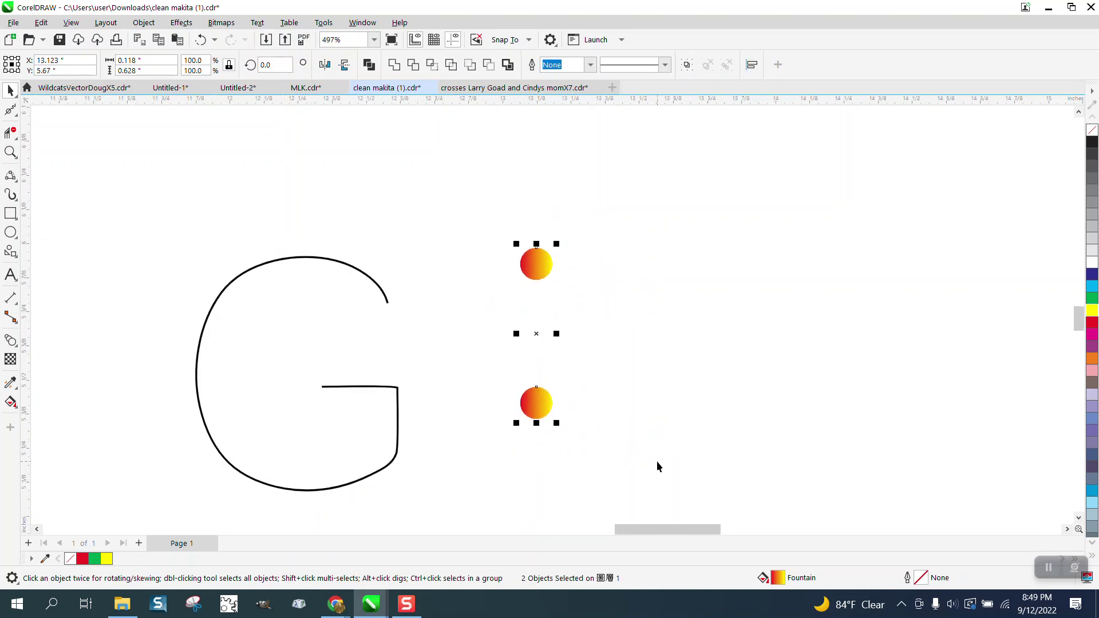
{"action": "left_click", "coordinate": [181, 23]}
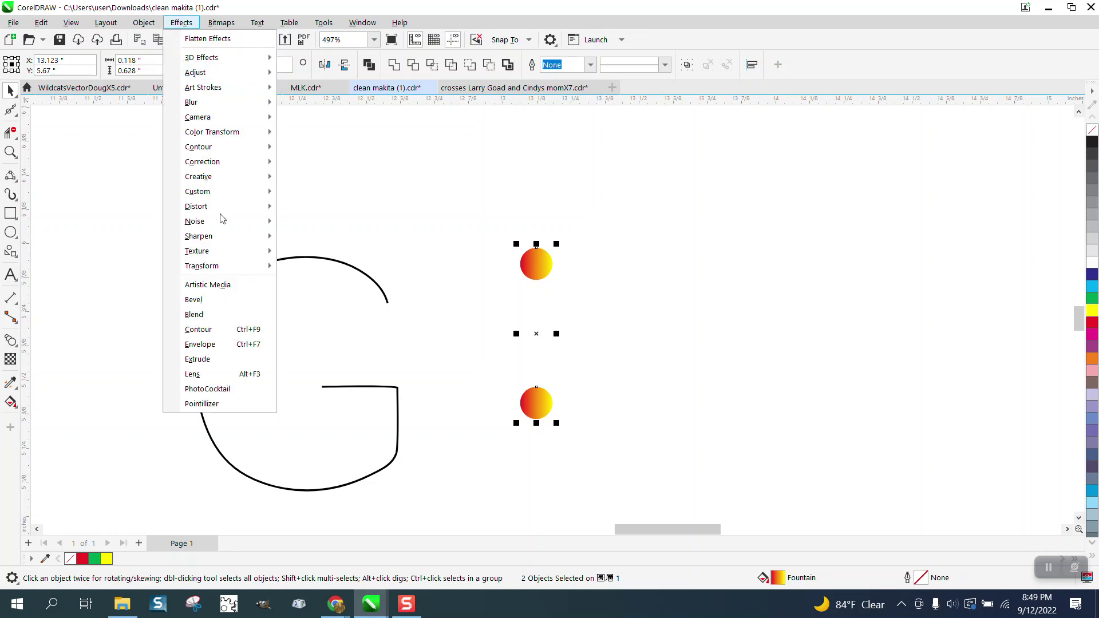
{"action": "left_click", "coordinate": [217, 316]}
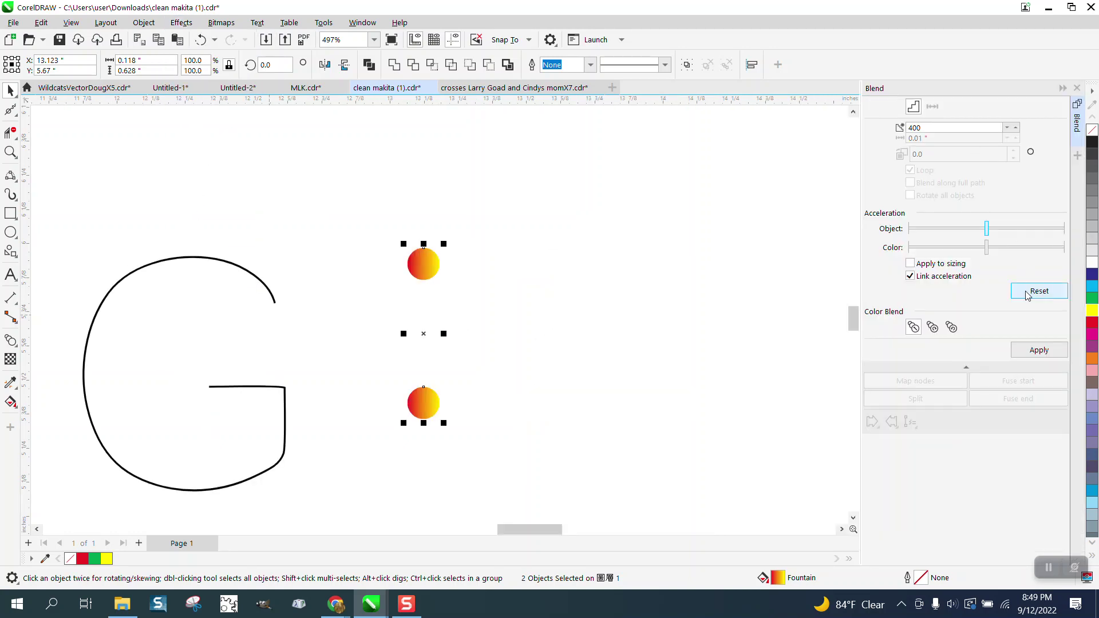
Blend the two circles, attach the blend to the G path as a new path, and blend along the full path
{"action": "left_click", "coordinate": [1027, 352]}
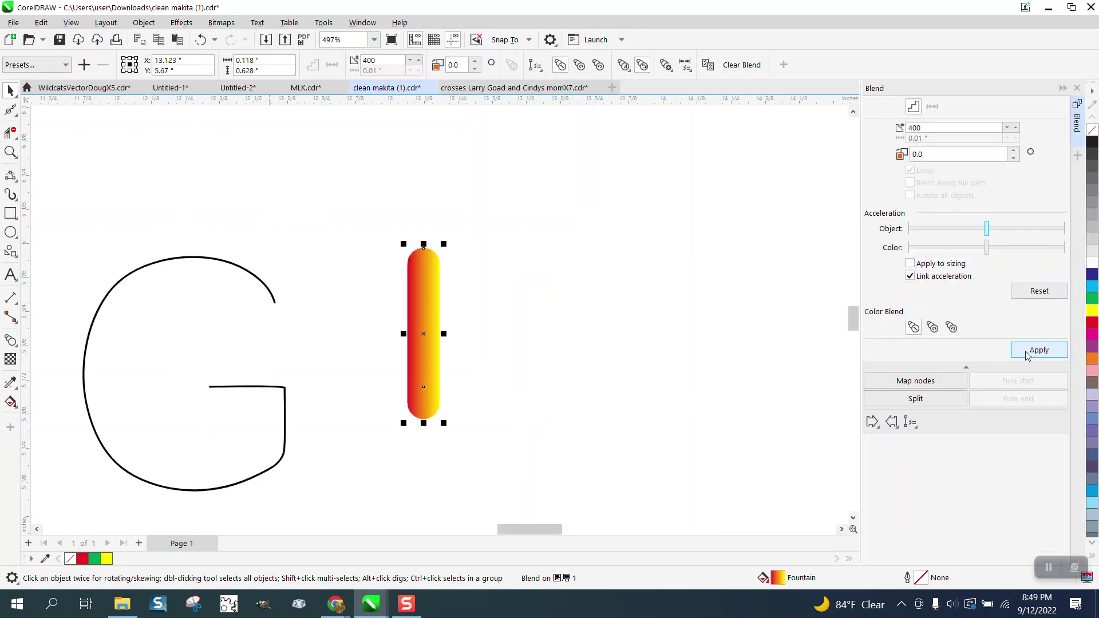
{"action": "left_click", "coordinate": [911, 422]}
{"action": "left_click", "coordinate": [919, 439]}
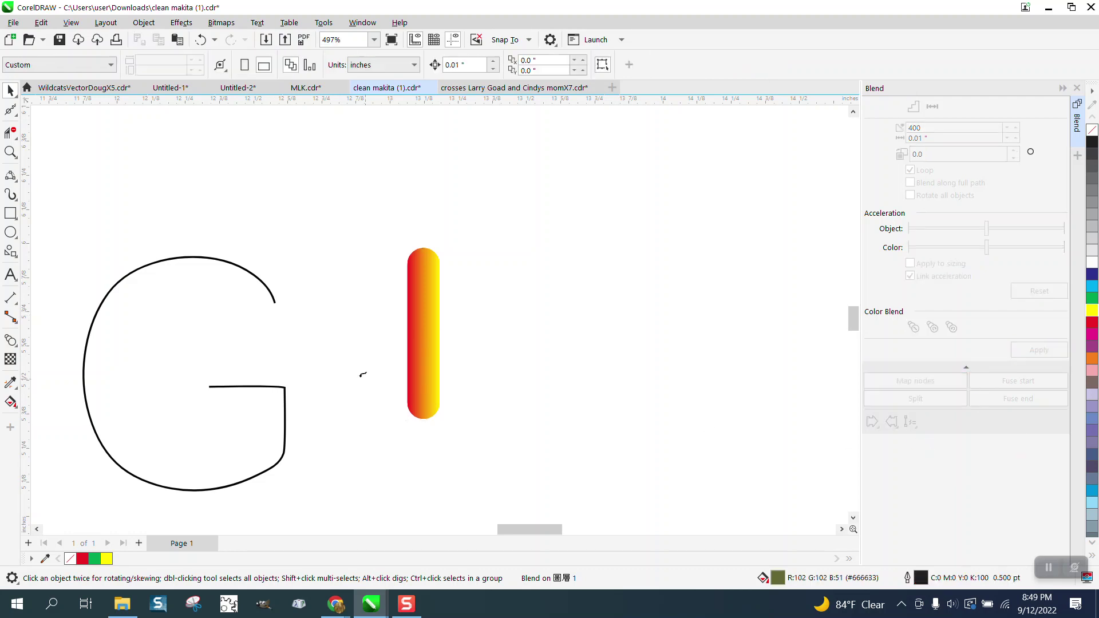
{"action": "left_click", "coordinate": [264, 280]}
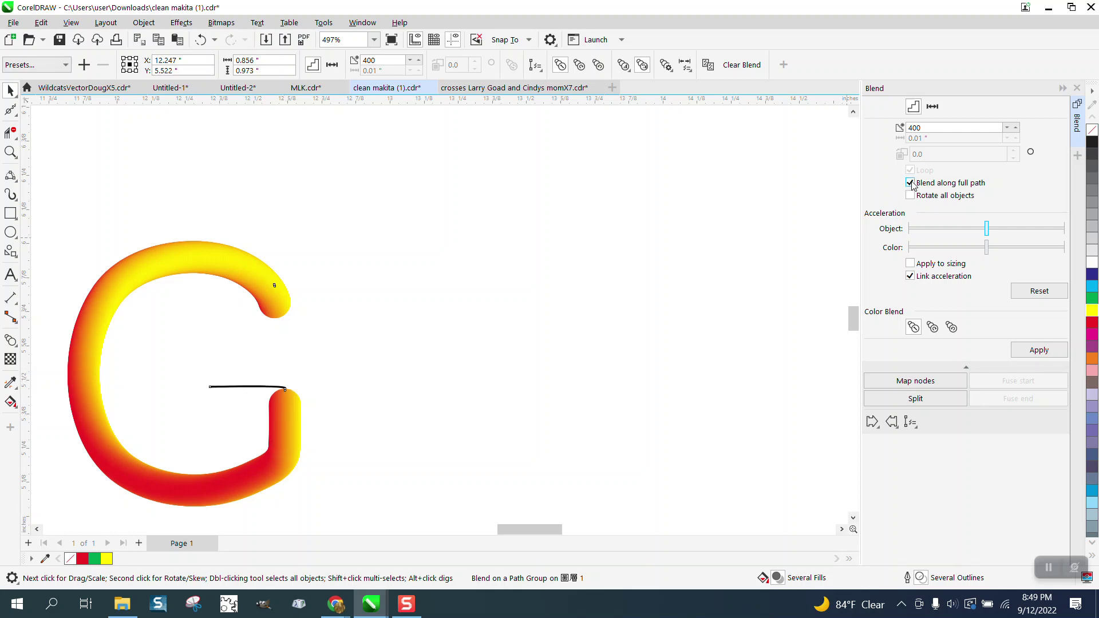
{"action": "left_click", "coordinate": [1037, 351]}
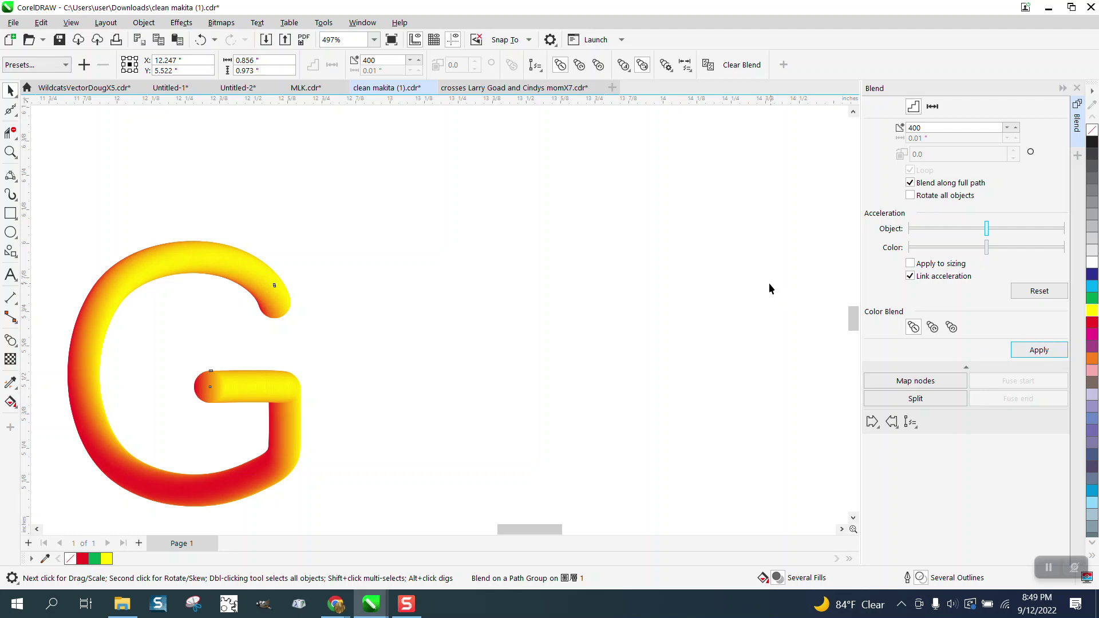
Zoom in on the crossbar and scale the tube G much smaller
{"action": "left_click", "coordinate": [17, 153]}
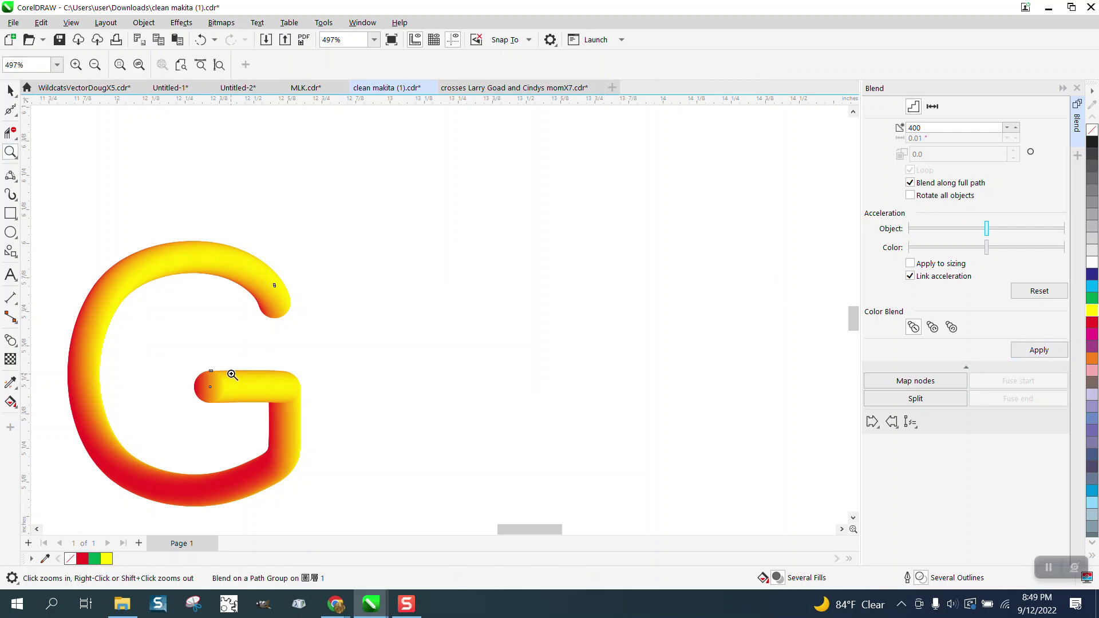
{"action": "left_click_drag", "start_coordinate": [418, 445], "coordinate": [419, 446]}
{"action": "scroll", "coordinate": [412, 287], "scroll_direction": "down", "scroll_amount": 3}
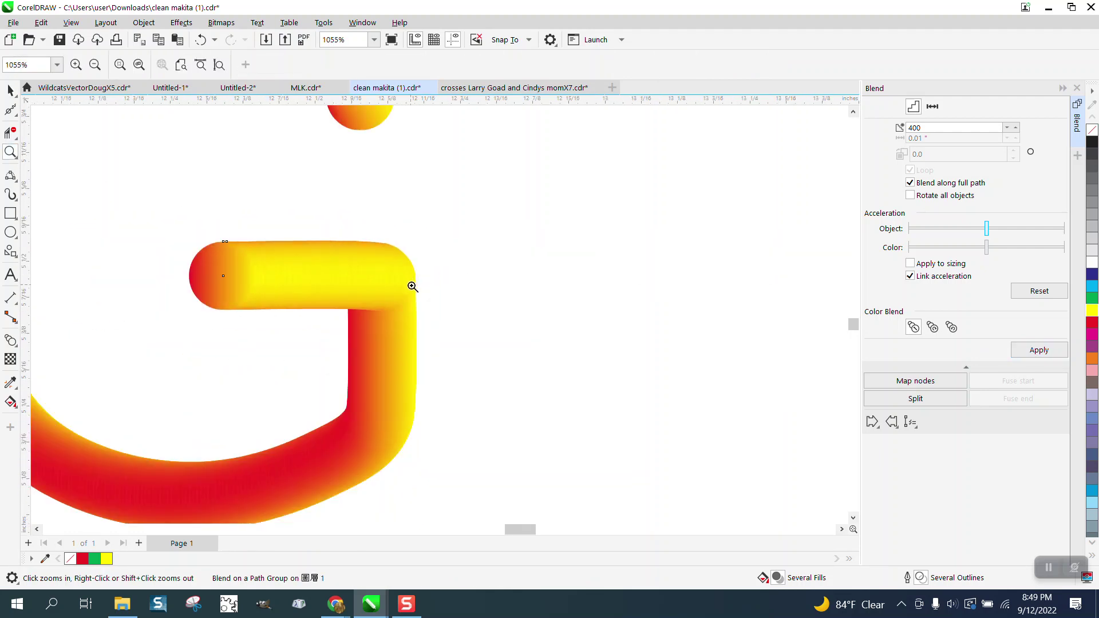
{"action": "left_click_drag", "start_coordinate": [305, 253], "coordinate": [438, 321]}
{"action": "scroll", "coordinate": [497, 310], "scroll_direction": "down", "scroll_amount": 4}
{"action": "scroll", "coordinate": [495, 309], "scroll_direction": "down", "scroll_amount": 2}
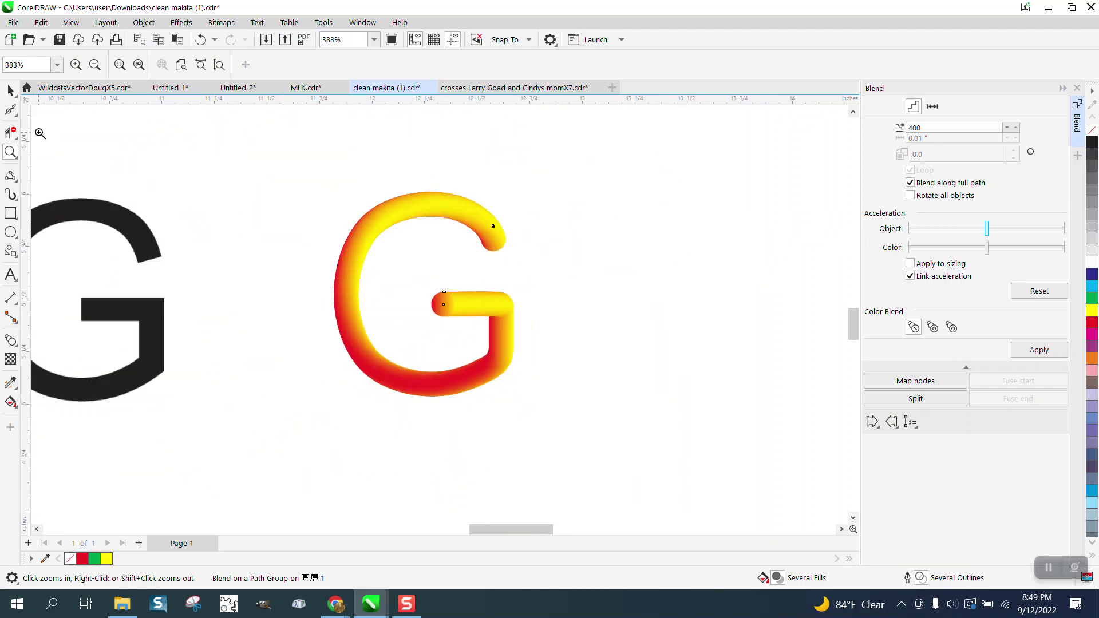
{"action": "key", "text": "space"}
{"action": "left_click_drag", "start_coordinate": [519, 186], "coordinate": [404, 338]}
Move the tube G up and to the left and shrink it further
{"action": "key", "text": "space"}
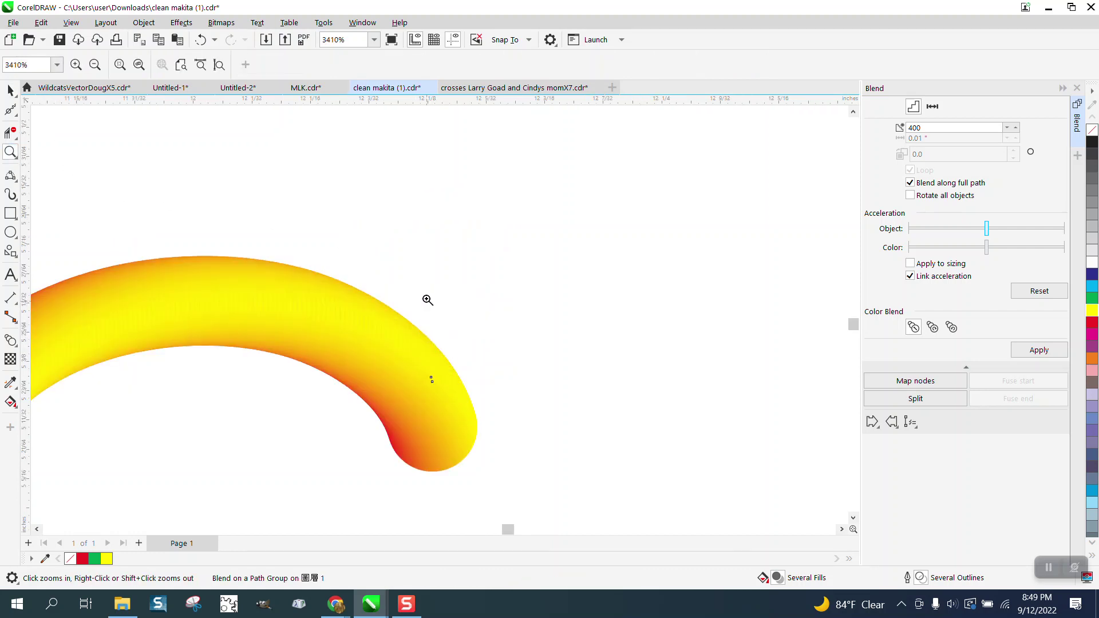
{"action": "scroll", "coordinate": [426, 240], "scroll_direction": "down", "scroll_amount": 1}
{"action": "scroll", "coordinate": [666, 187], "scroll_direction": "down", "scroll_amount": 1}
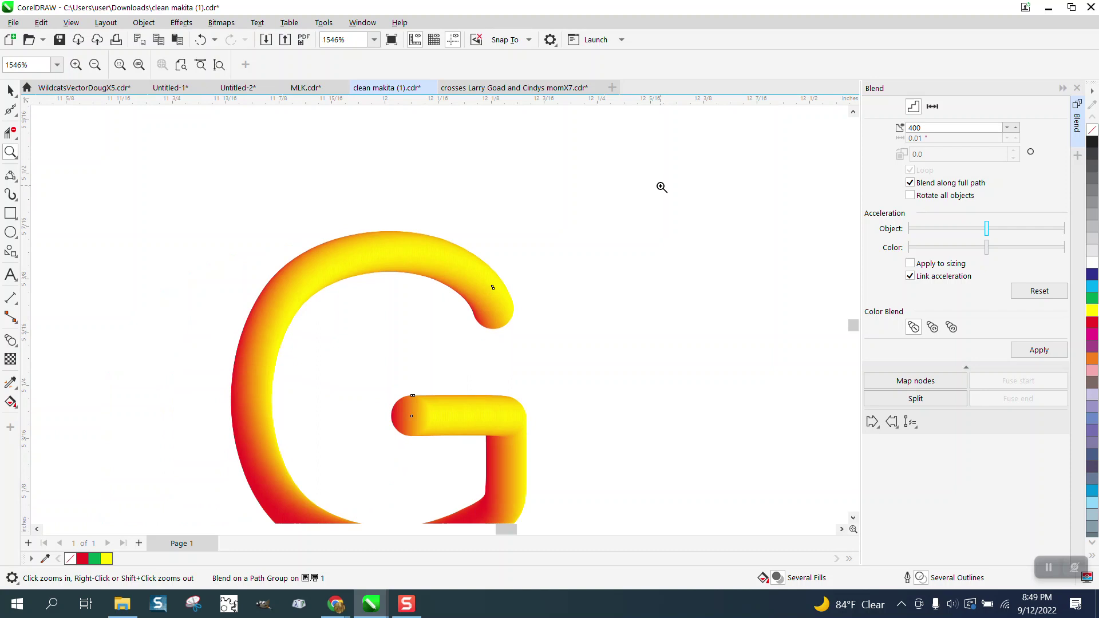
{"action": "scroll", "coordinate": [632, 210], "scroll_direction": "down", "scroll_amount": 1}
{"action": "left_click_drag", "start_coordinate": [486, 216], "coordinate": [600, 309]}
{"action": "scroll", "coordinate": [508, 238], "scroll_direction": "down", "scroll_amount": 3}
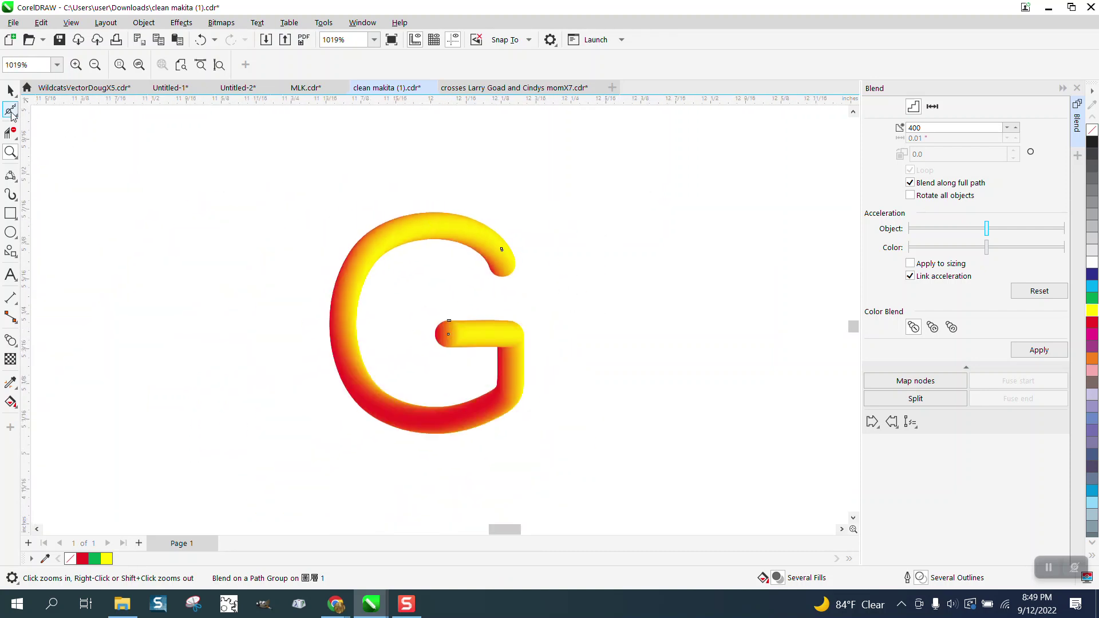
{"action": "left_click", "coordinate": [10, 90]}
{"action": "left_click", "coordinate": [406, 238]}
{"action": "left_click_drag", "start_coordinate": [428, 323], "coordinate": [322, 283]}
{"action": "left_click_drag", "start_coordinate": [420, 173], "coordinate": [338, 346]}
{"action": "left_click", "coordinate": [10, 152]}
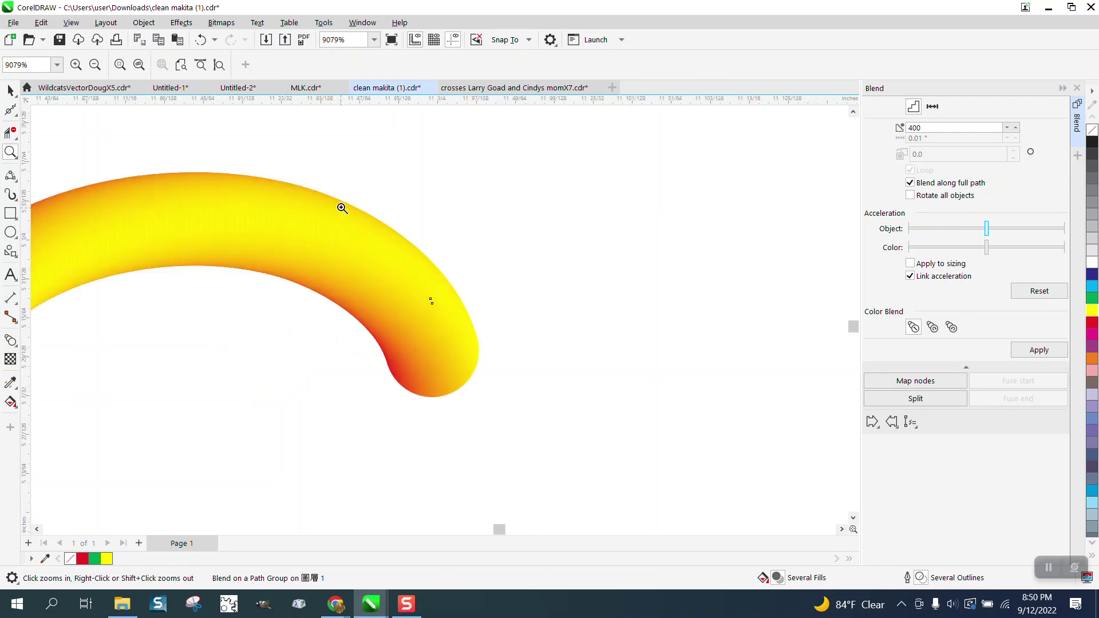
{"action": "scroll", "coordinate": [466, 299], "scroll_direction": "up", "scroll_amount": 1}
{"action": "scroll", "coordinate": [433, 268], "scroll_direction": "down", "scroll_amount": 3}
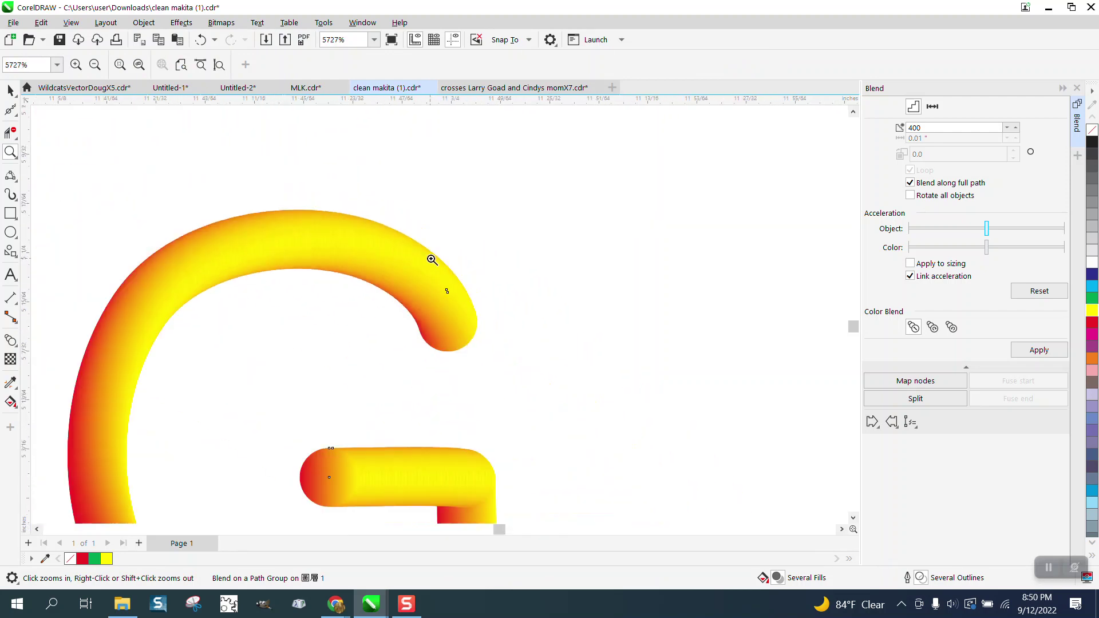
{"action": "scroll", "coordinate": [432, 260], "scroll_direction": "down", "scroll_amount": 2}
{"action": "scroll", "coordinate": [432, 260], "scroll_direction": "down", "scroll_amount": 1}
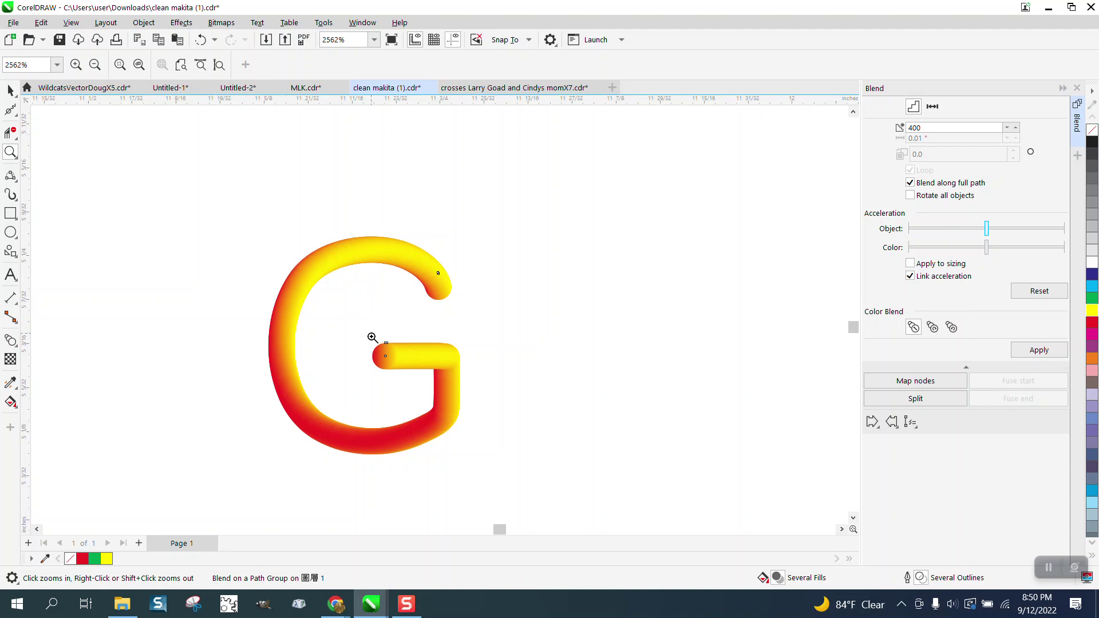
{"action": "scroll", "coordinate": [461, 373], "scroll_direction": "up", "scroll_amount": 6}
{"action": "scroll", "coordinate": [321, 267], "scroll_direction": "down", "scroll_amount": 4}
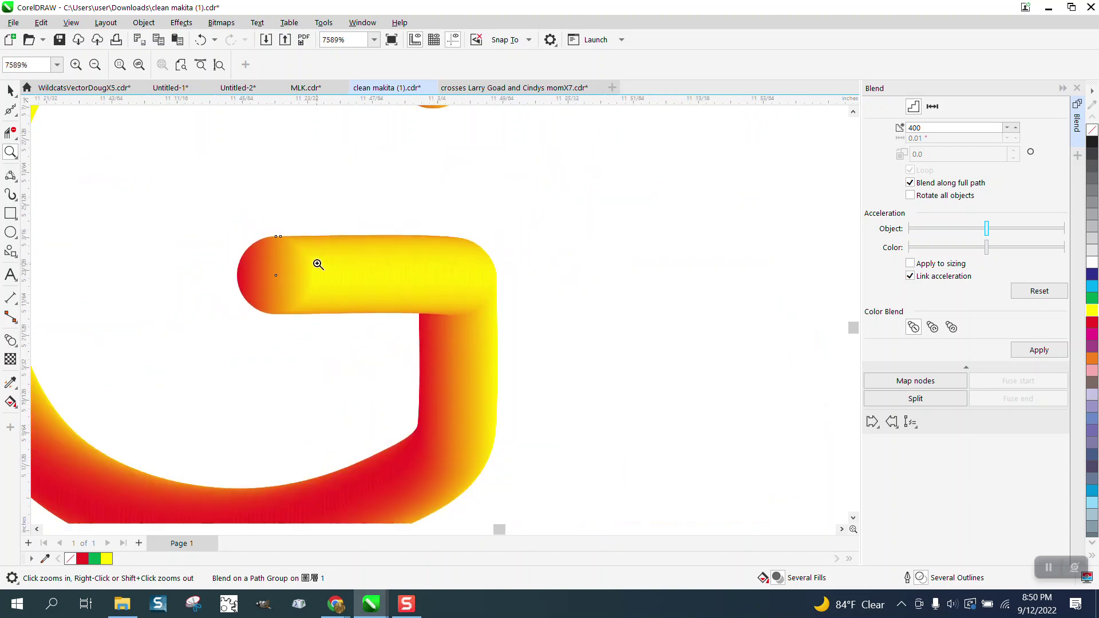
Undo the blend back to the outline G and two separate gradient circles
{"action": "left_click", "coordinate": [203, 40]}
{"action": "left_click", "coordinate": [203, 40]}
{"action": "left_click", "coordinate": [203, 40]}
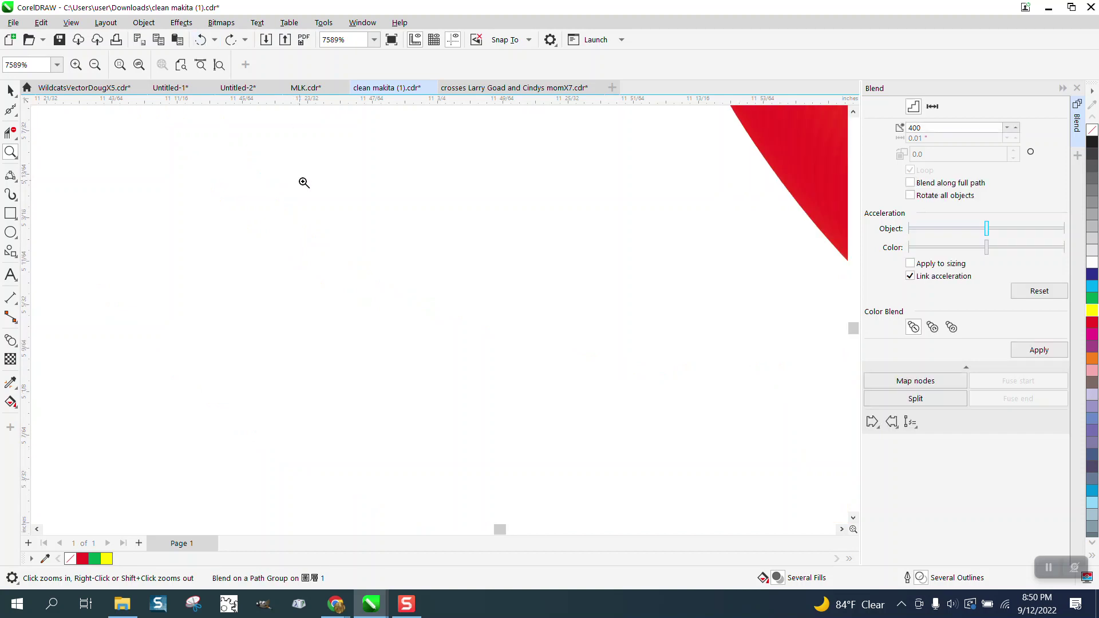
{"action": "scroll", "coordinate": [305, 189], "scroll_direction": "down", "scroll_amount": 5}
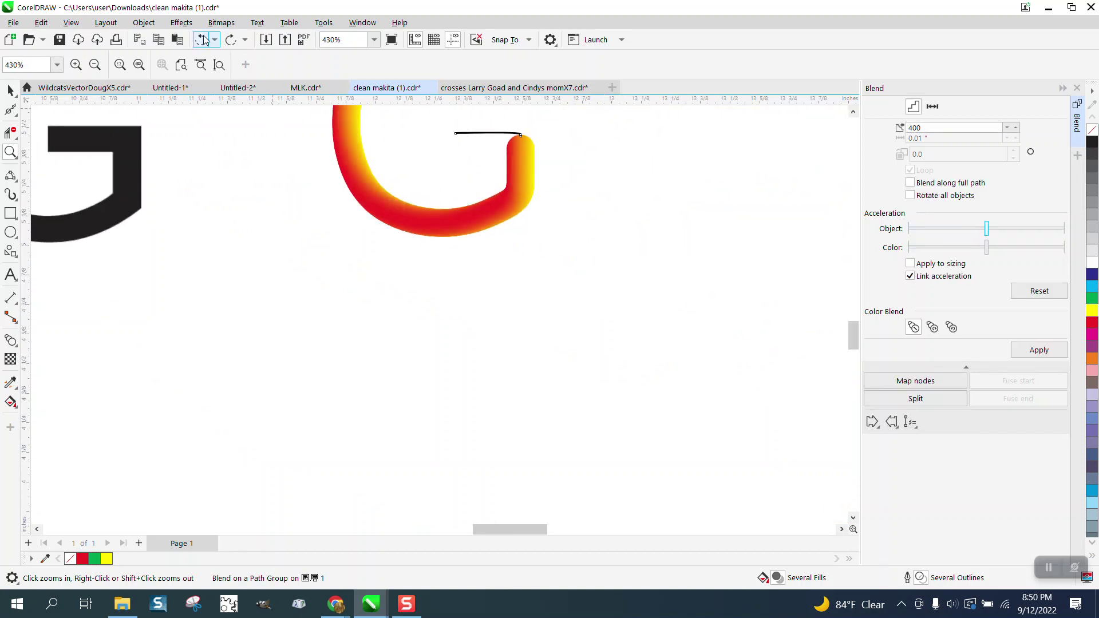
{"action": "left_click", "coordinate": [203, 40]}
{"action": "left_click", "coordinate": [203, 40]}
{"action": "scroll", "coordinate": [501, 423], "scroll_direction": "down", "scroll_amount": 2}
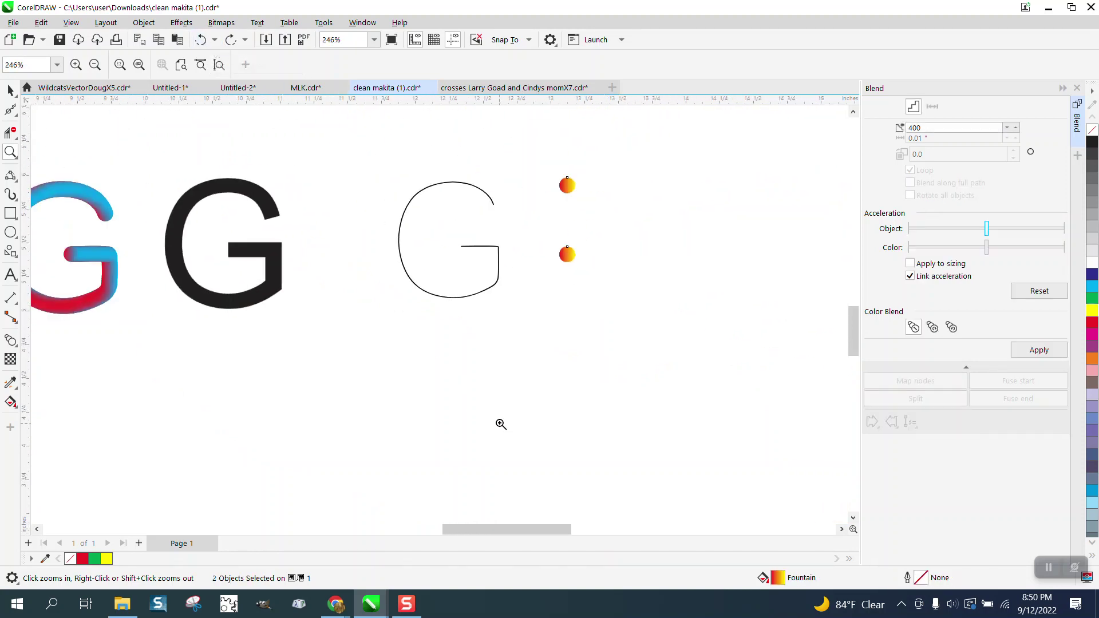
{"action": "left_click", "coordinate": [10, 95]}
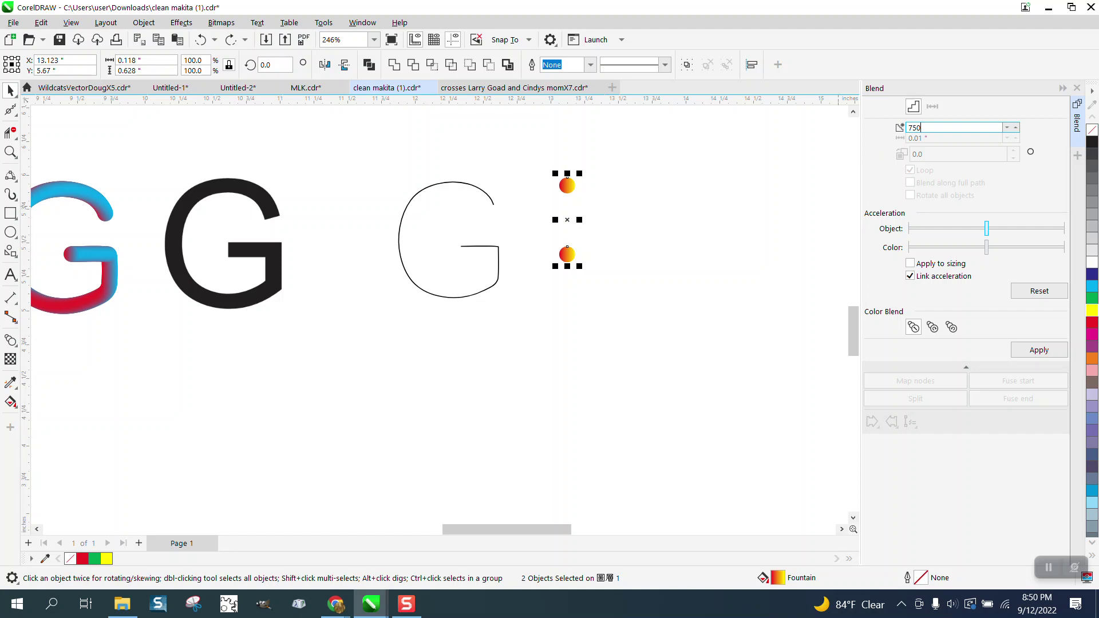
Blend the circles in 750 steps along the full G path and zoom in on the top arc
{"action": "left_click", "coordinate": [1043, 352]}
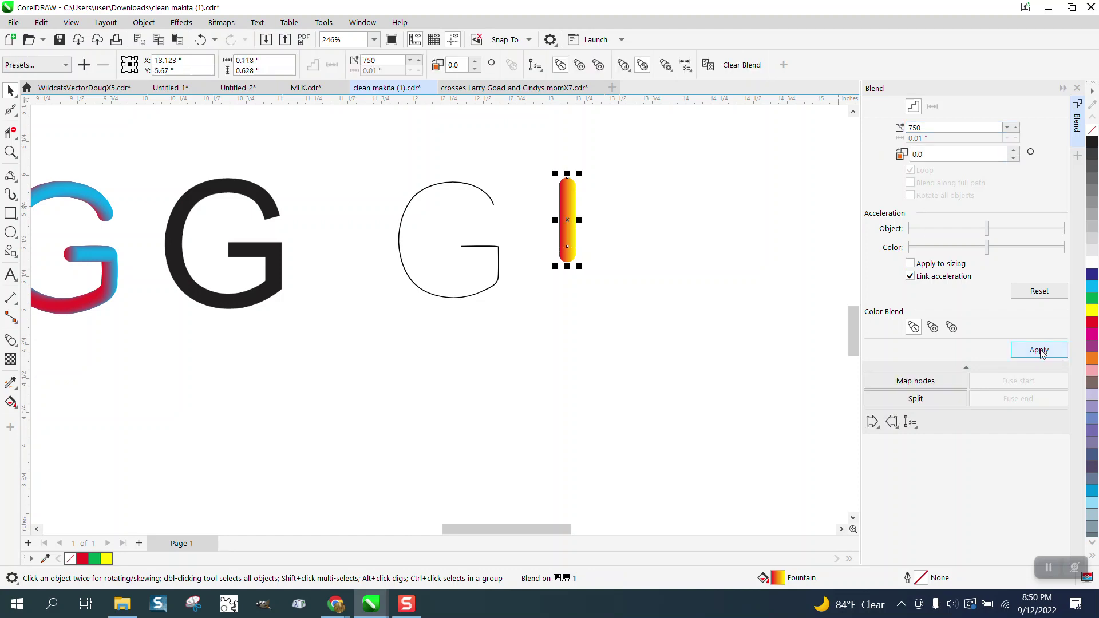
{"action": "left_click", "coordinate": [910, 421]}
{"action": "left_click", "coordinate": [936, 436]}
{"action": "left_click", "coordinate": [473, 186]}
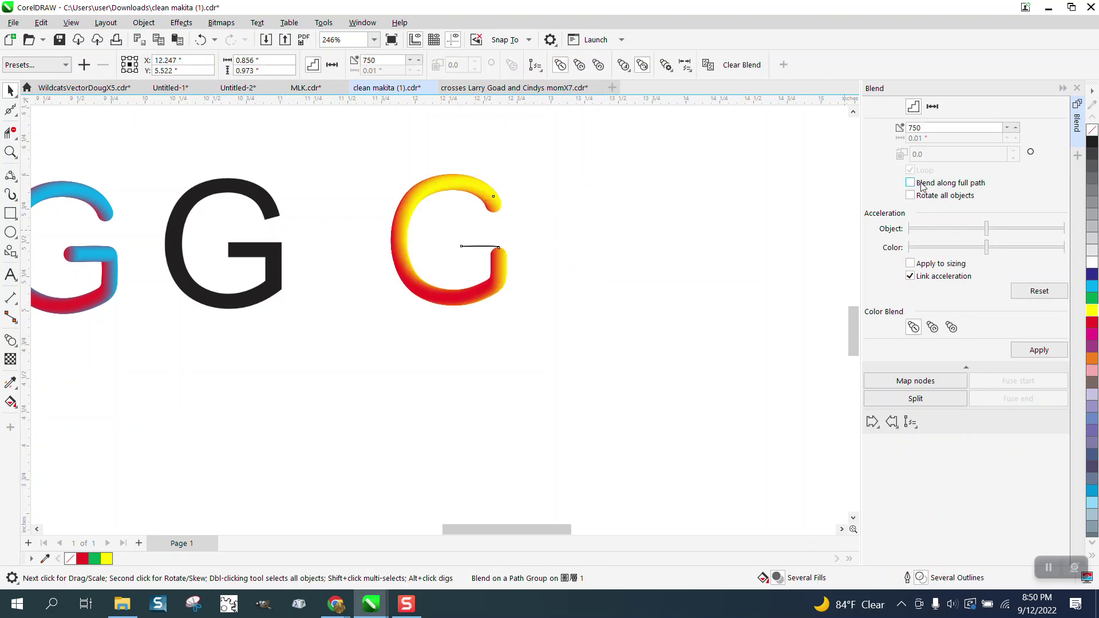
{"action": "left_click", "coordinate": [1039, 350]}
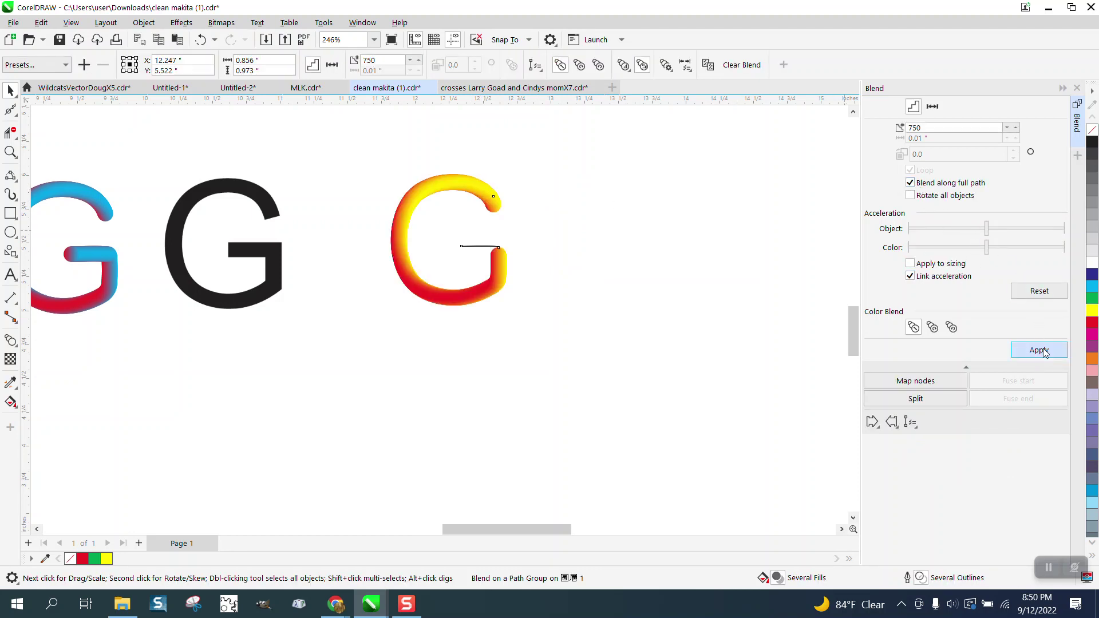
{"action": "left_click", "coordinate": [10, 151]}
{"action": "left_click_drag", "start_coordinate": [424, 173], "coordinate": [519, 240]}
{"action": "scroll", "coordinate": [486, 202], "scroll_direction": "down", "scroll_amount": 2}
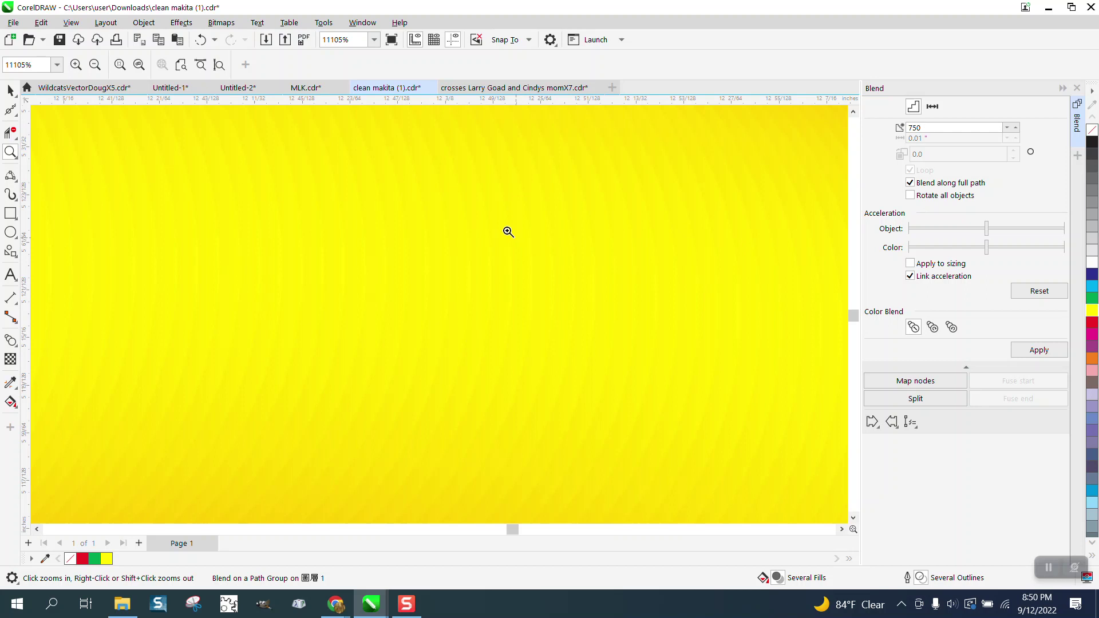
{"action": "scroll", "coordinate": [497, 221], "scroll_direction": "down", "scroll_amount": 9}
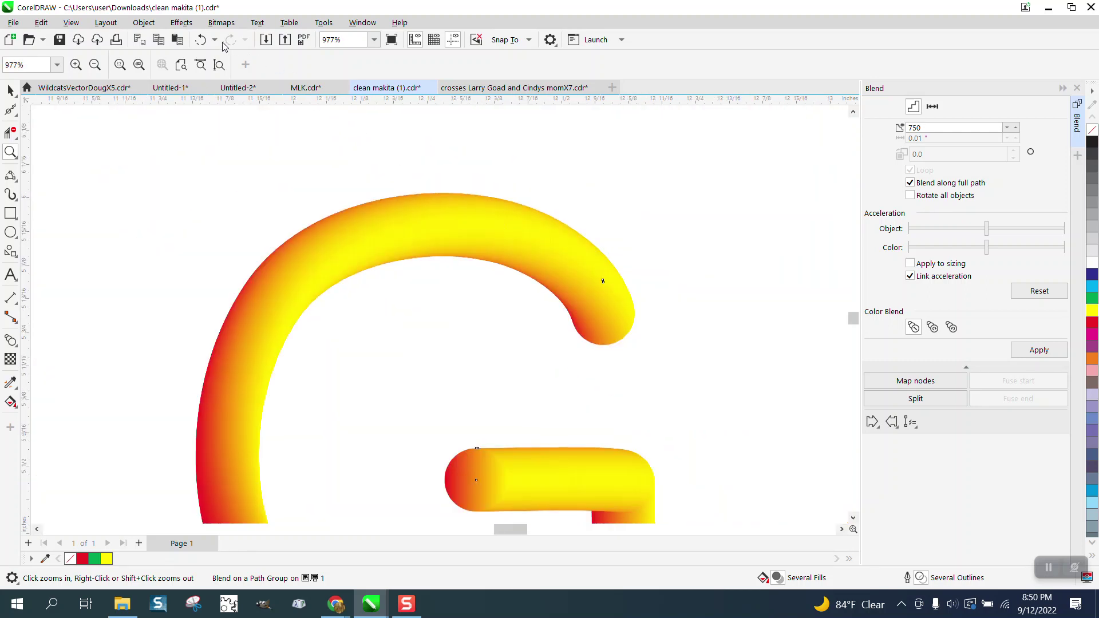
Undo the 750-step blend and marquee-select both gradient circles
{"action": "left_click", "coordinate": [201, 39]}
{"action": "left_click", "coordinate": [200, 39]}
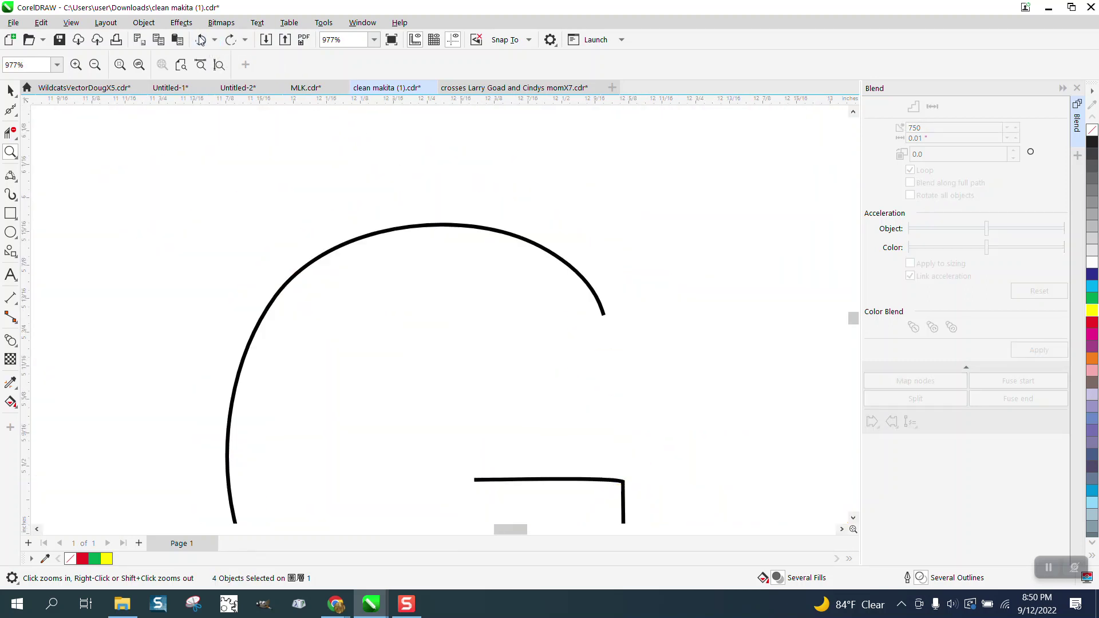
{"action": "left_click", "coordinate": [200, 39]}
{"action": "scroll", "coordinate": [295, 175], "scroll_direction": "down", "scroll_amount": 2}
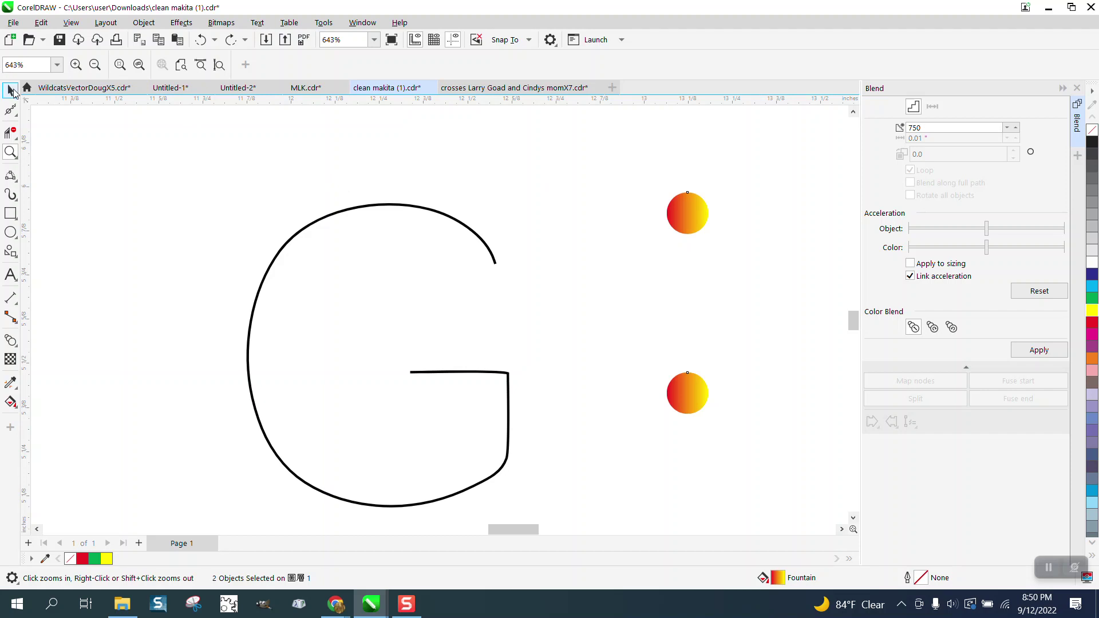
{"action": "left_click", "coordinate": [11, 90]}
{"action": "left_click_drag", "start_coordinate": [609, 169], "coordinate": [820, 449]}
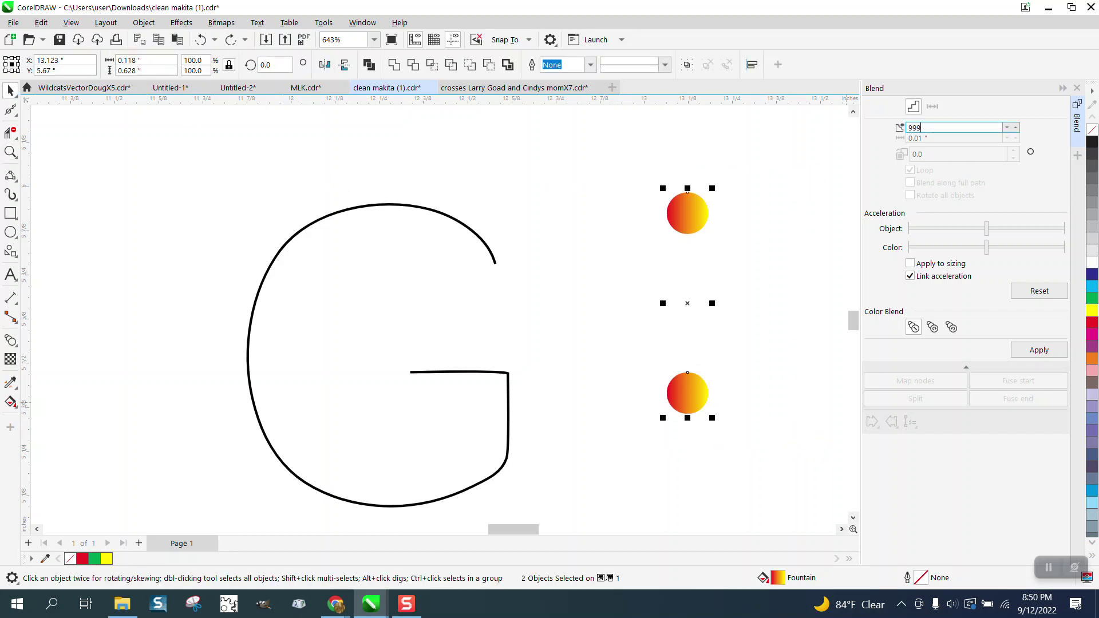
Blend the circles in 999 steps along the full G path and check the top arc's smoothness
{"action": "left_click", "coordinate": [1039, 349]}
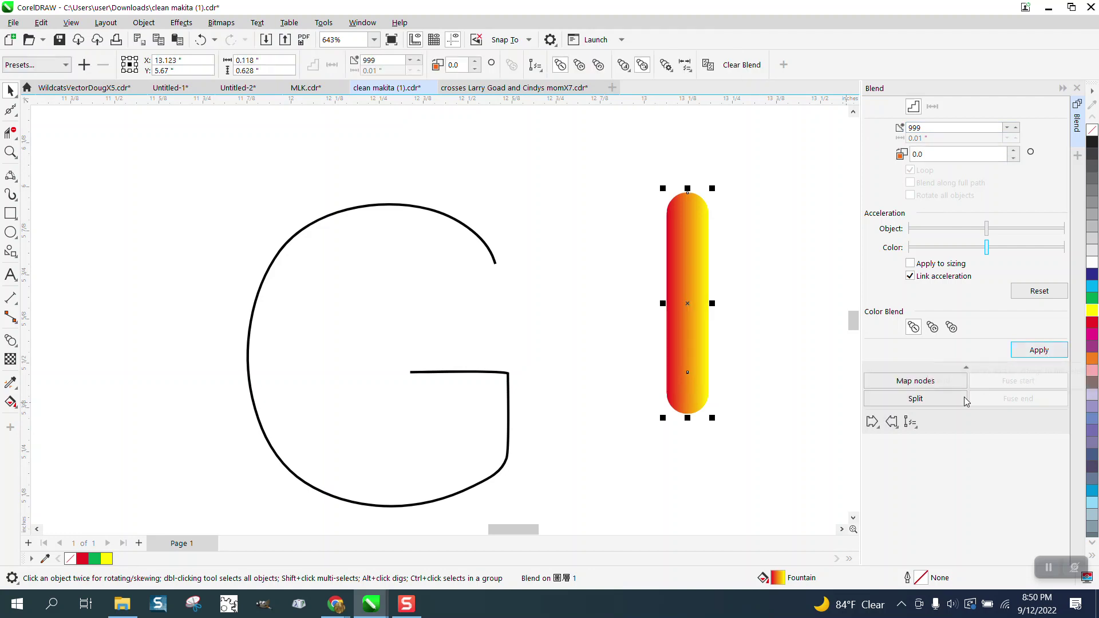
{"action": "left_click", "coordinate": [911, 423]}
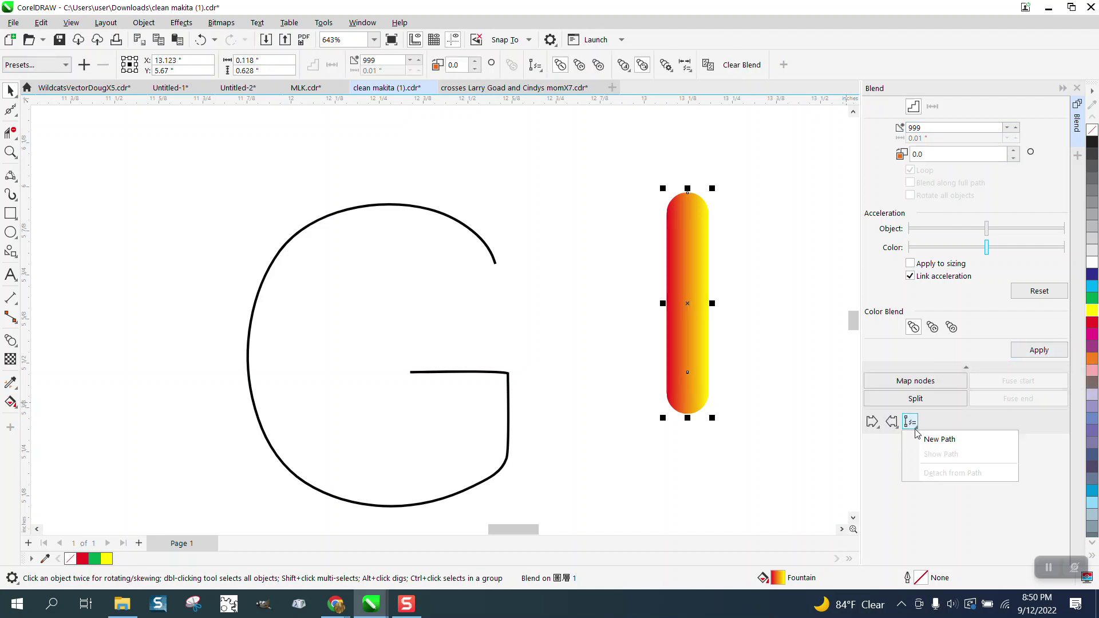
{"action": "left_click", "coordinate": [948, 442]}
{"action": "left_click", "coordinate": [485, 240]}
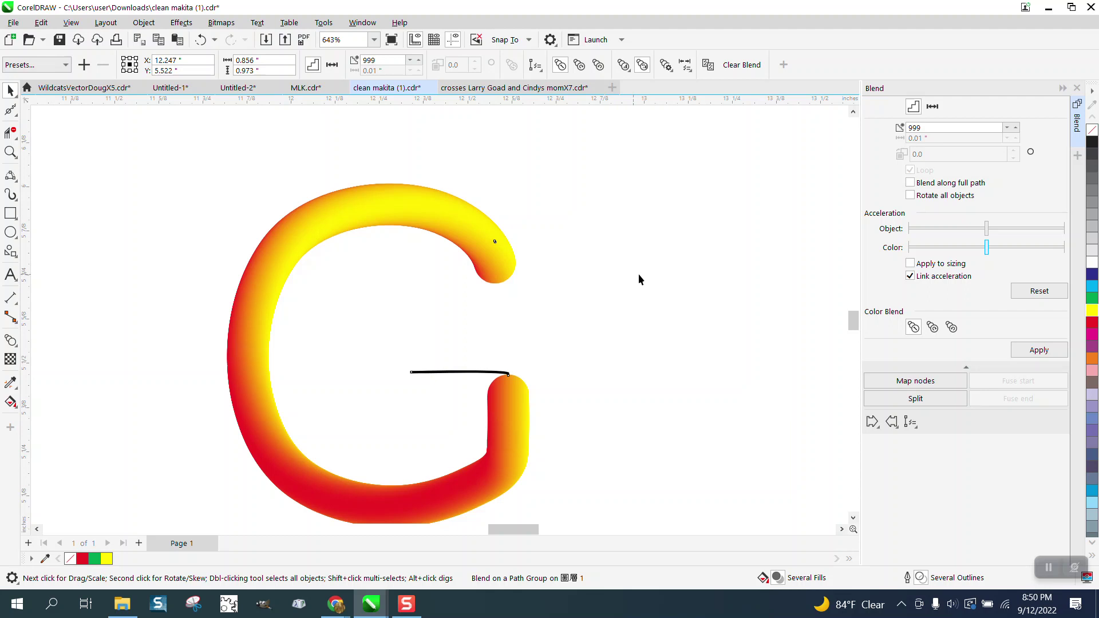
{"action": "left_click", "coordinate": [909, 183]}
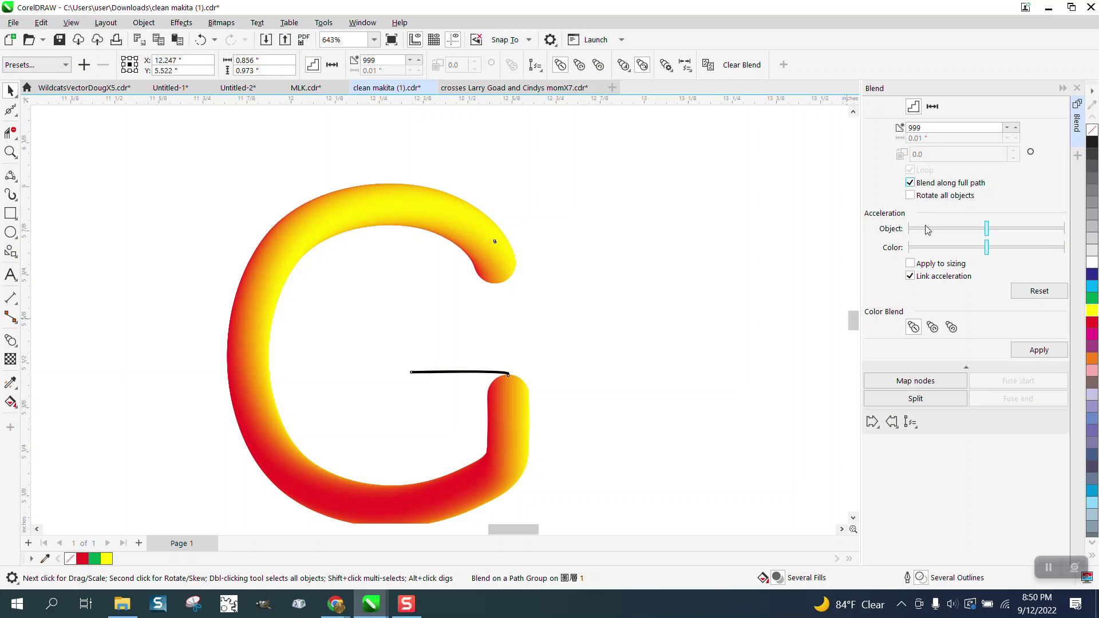
{"action": "left_click", "coordinate": [1038, 350]}
{"action": "left_click", "coordinate": [10, 151]}
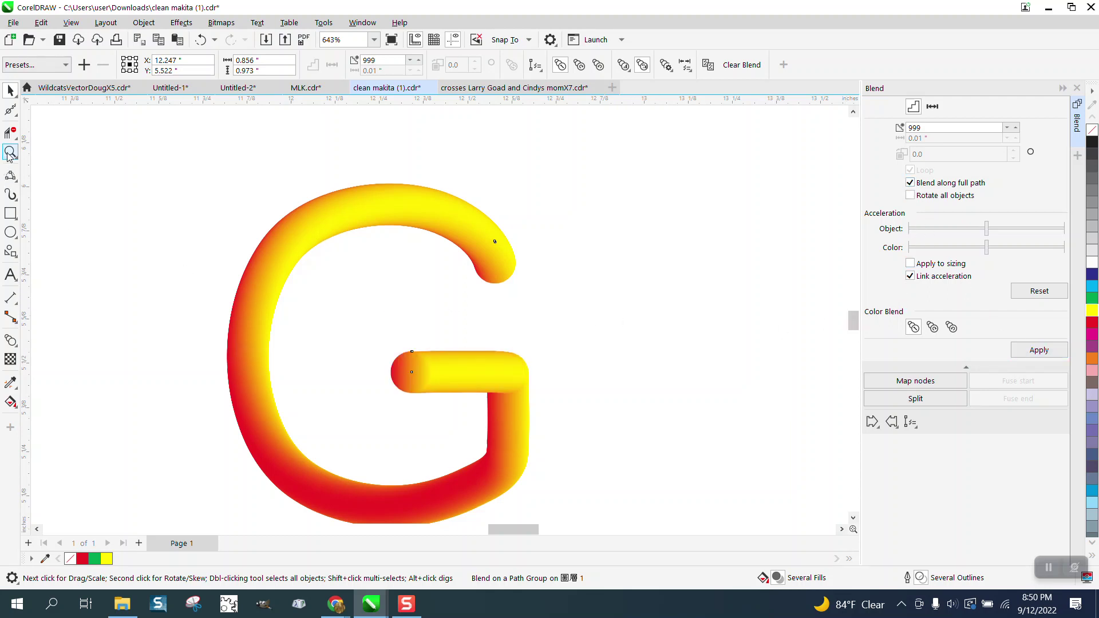
{"action": "left_click_drag", "start_coordinate": [358, 192], "coordinate": [458, 238]}
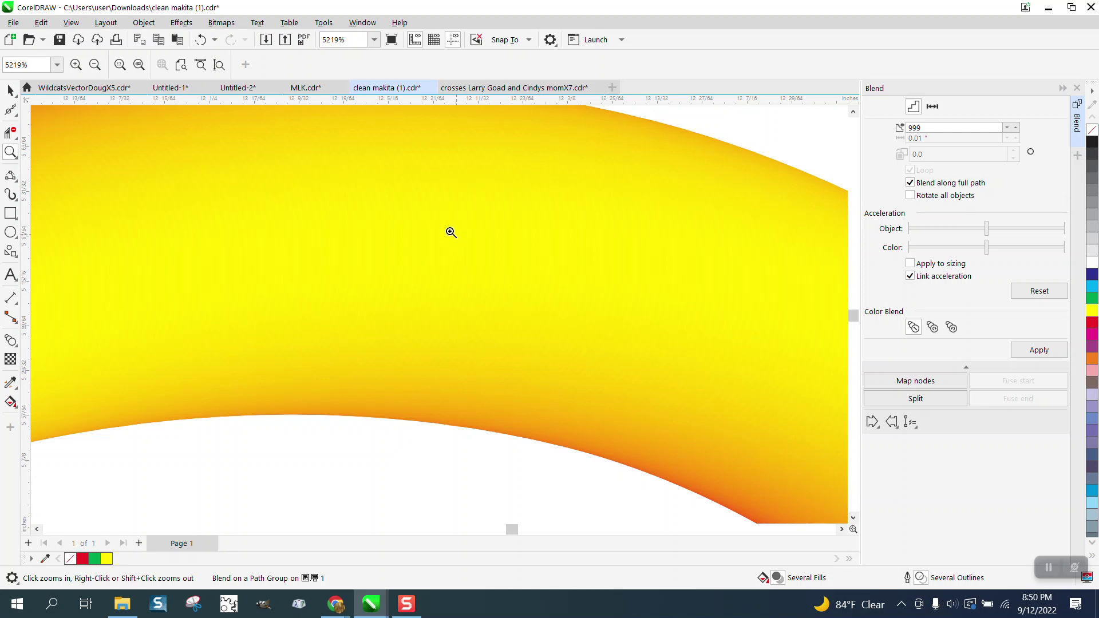
{"action": "scroll", "coordinate": [450, 226], "scroll_direction": "down", "scroll_amount": 5}
{"action": "scroll", "coordinate": [449, 217], "scroll_direction": "down", "scroll_amount": 3}
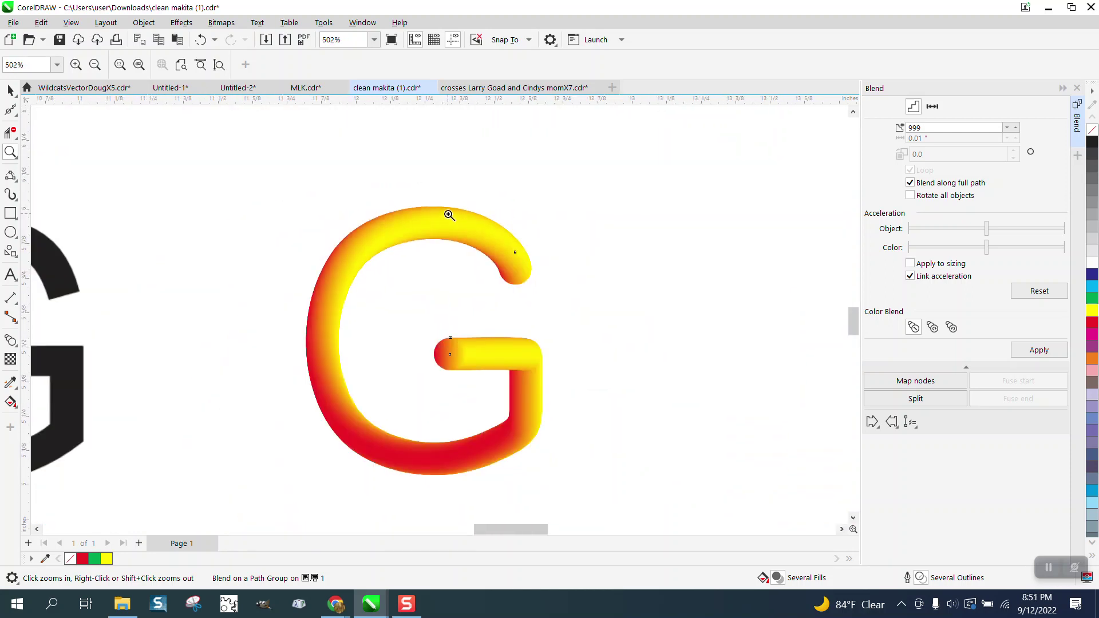
Scale the tube G group down to about 0.415 × 0.472 inch and zoom to check it
{"action": "key", "text": "space"}
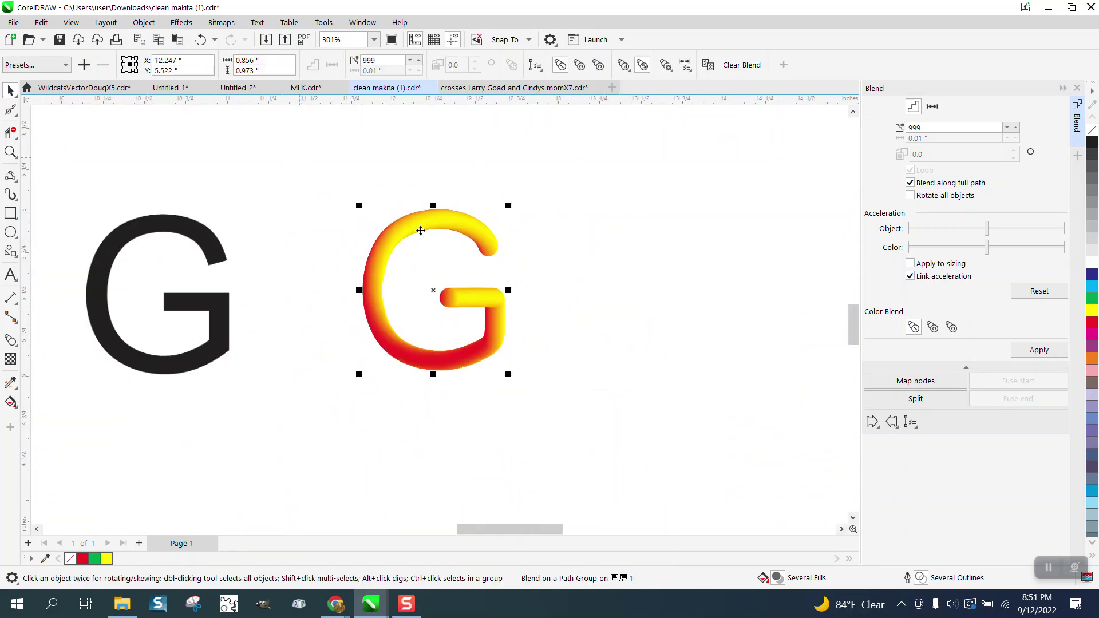
{"action": "left_click_drag", "start_coordinate": [508, 374], "coordinate": [463, 334]}
{"action": "left_click_drag", "start_coordinate": [416, 269], "coordinate": [432, 289]}
{"action": "left_click", "coordinate": [410, 222]}
{"action": "left_click", "coordinate": [392, 221]}
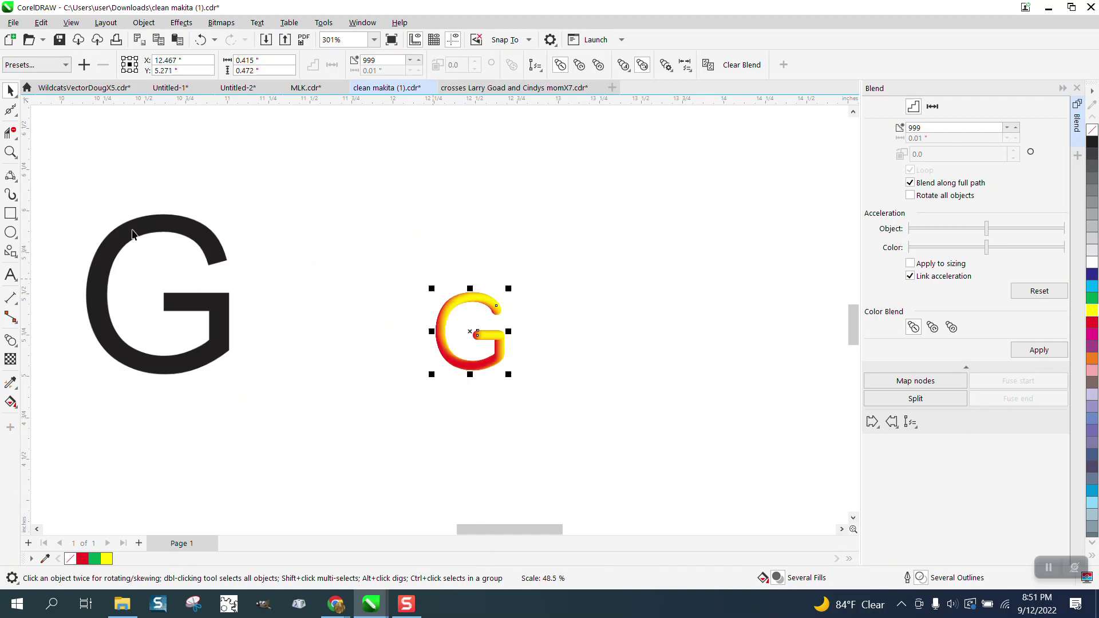
{"action": "left_click", "coordinate": [16, 159]}
{"action": "left_click", "coordinate": [63, 152]}
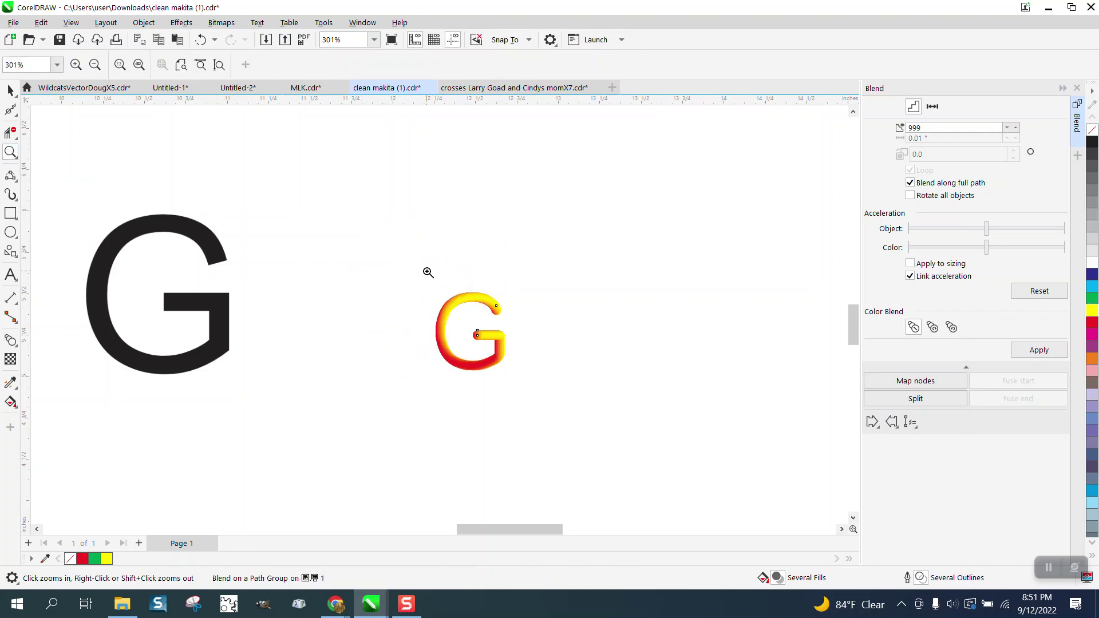
{"action": "left_click_drag", "start_coordinate": [428, 273], "coordinate": [525, 321]}
{"action": "right_click", "coordinate": [500, 297]}
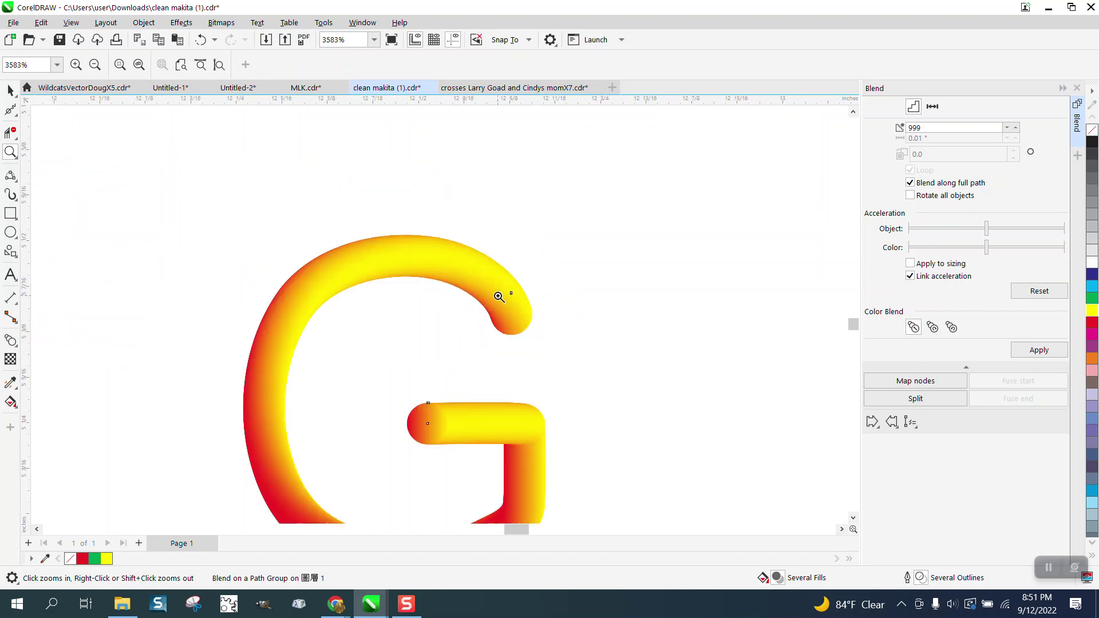
{"action": "scroll", "coordinate": [500, 296], "scroll_direction": "down", "scroll_amount": 5}
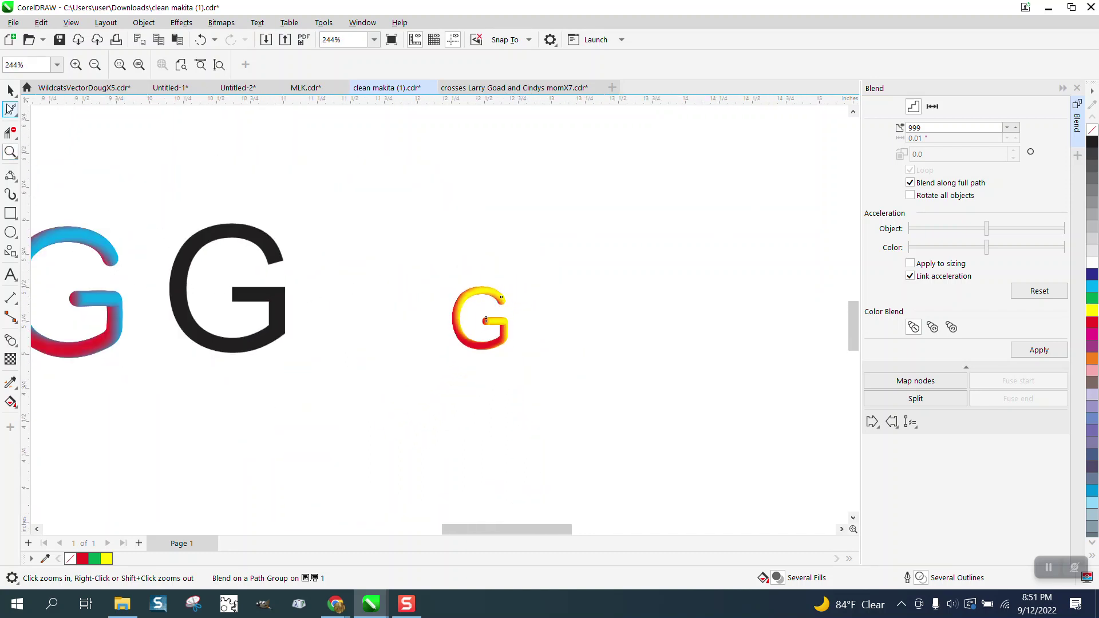
{"action": "left_click", "coordinate": [10, 90]}
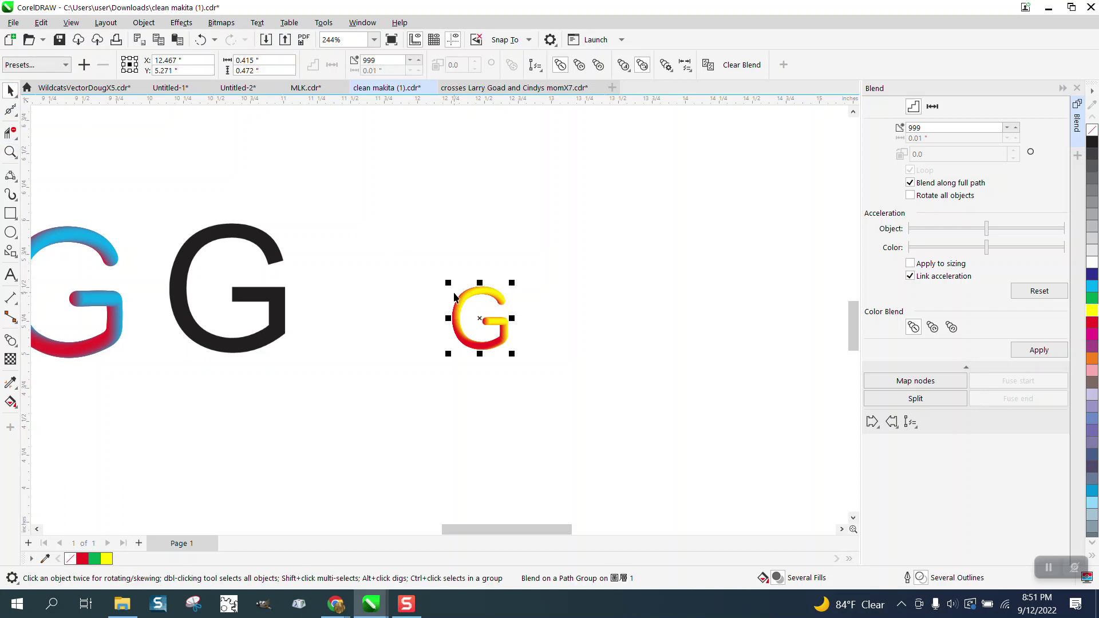